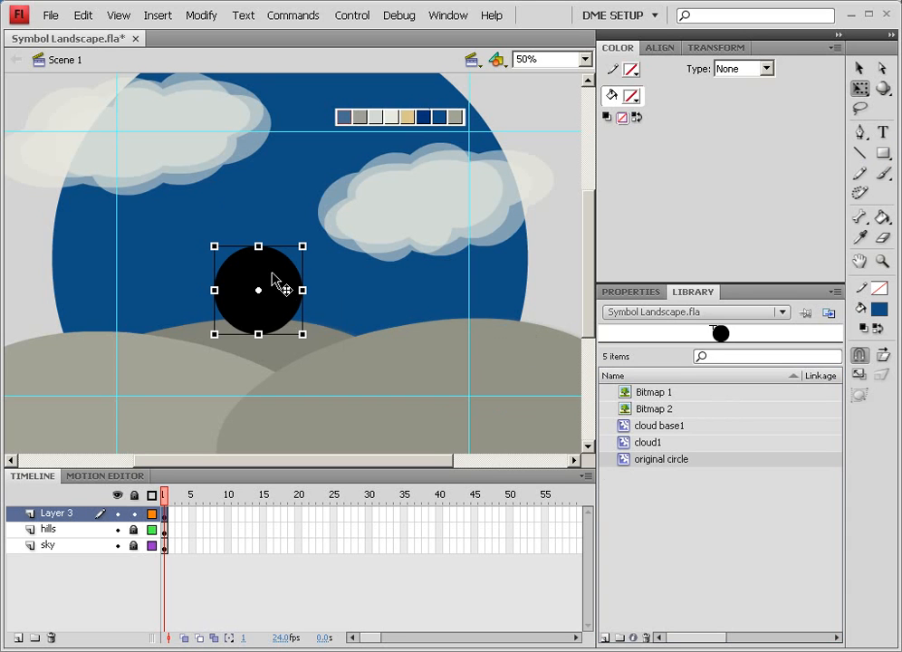
Step: Convert the black circle on the stage into a movie clip symbol named "leaf"
left_click_drag(272, 278, 640, 510)
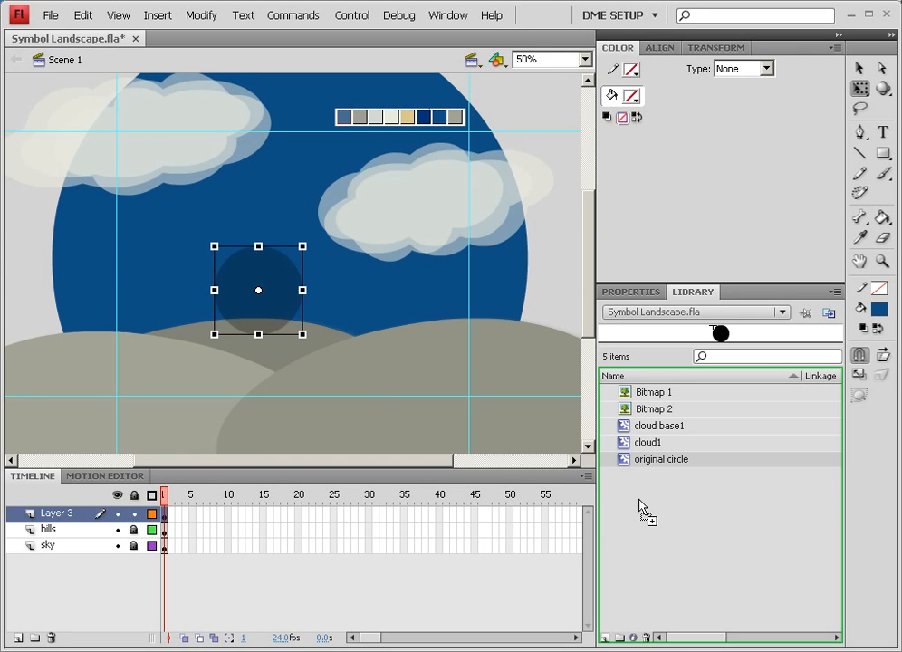
left_click_drag(640, 508, 640, 508)
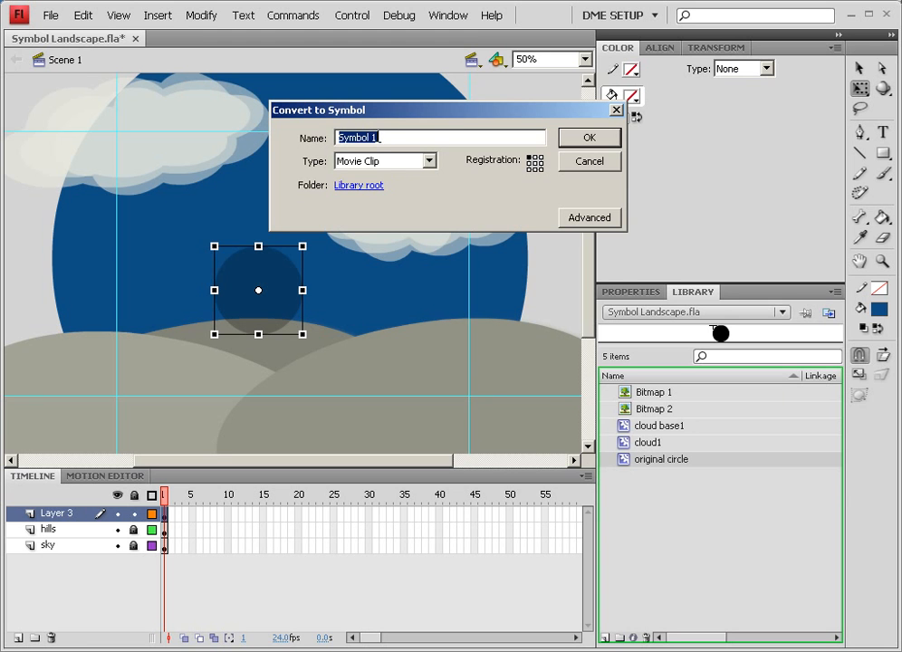
type("leaf")
left_click(588, 140)
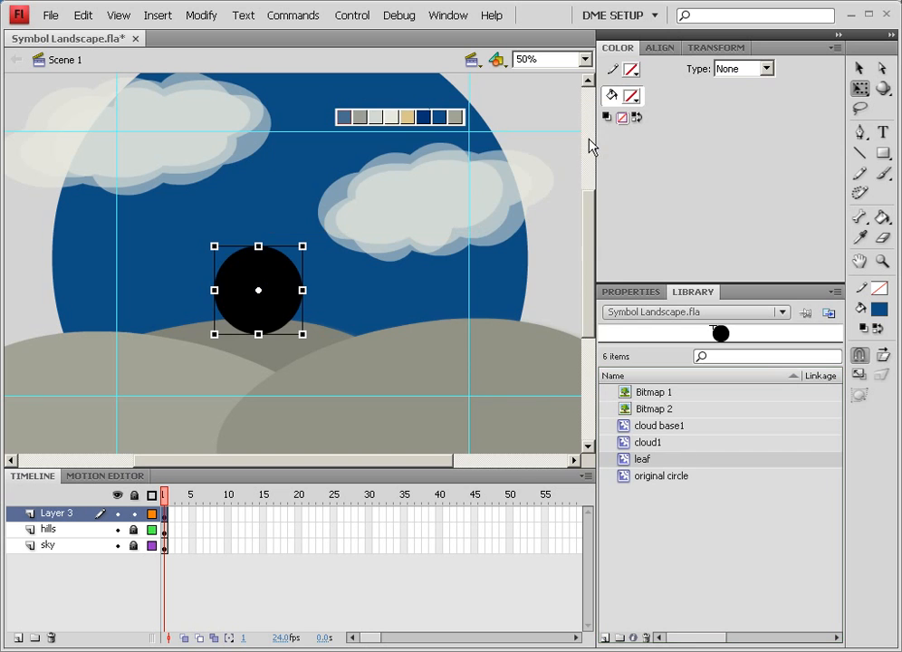
Step: Open the leaf symbol for editing in place, looking briefly inside its nested original circle and returning to the leaf level
double_click(270, 268)
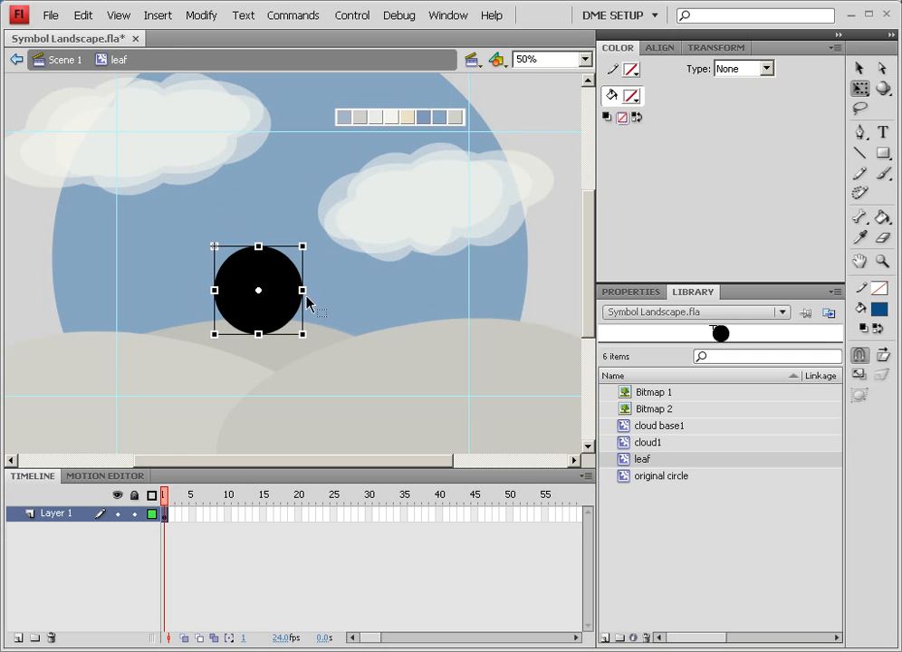
double_click(274, 285)
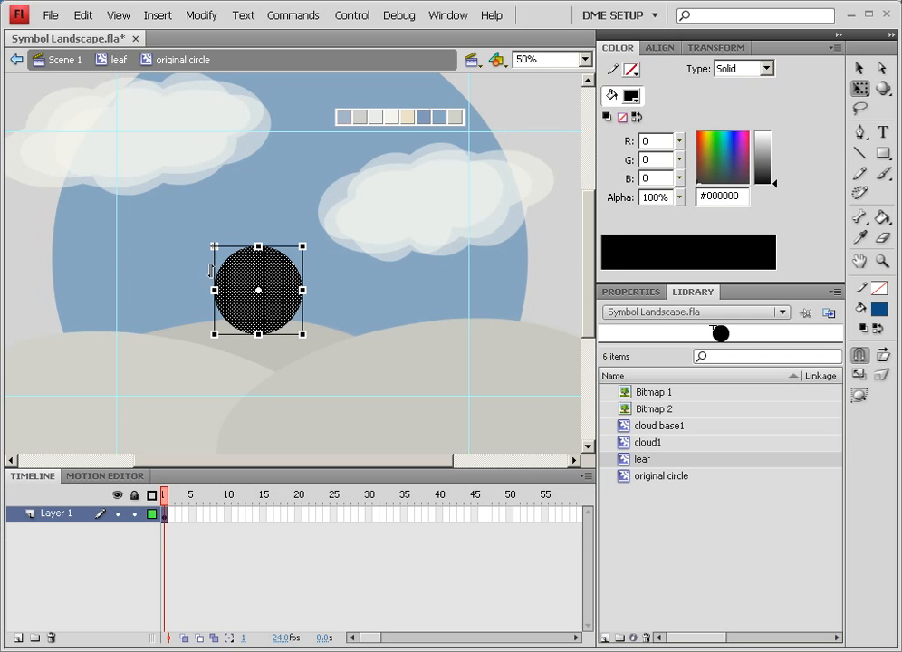
left_click(100, 58)
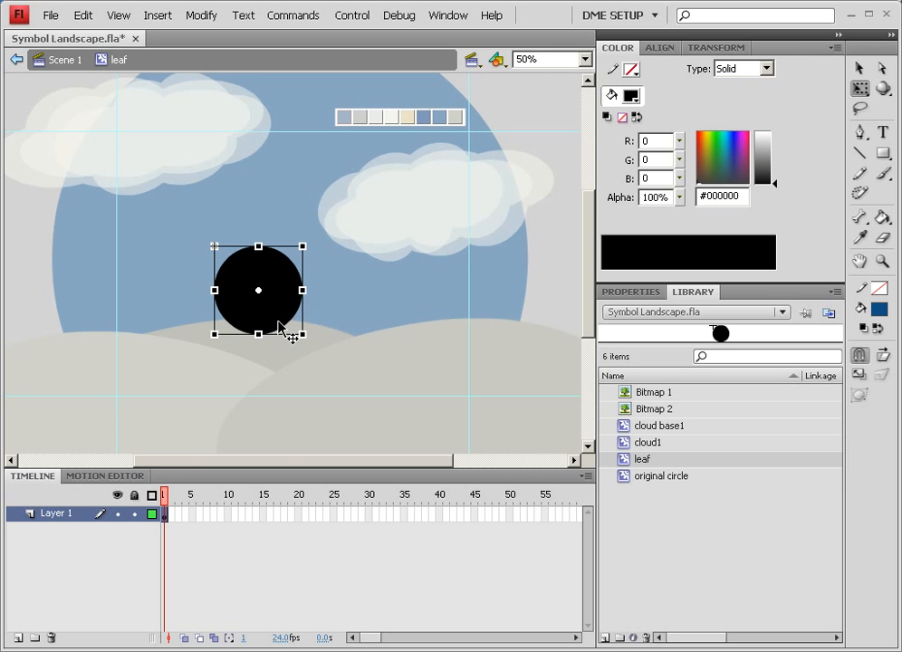
Step: Add a new layer inside the leaf symbol and duplicate the Layer 1 circle onto it in the same position
key("ctrl+=")
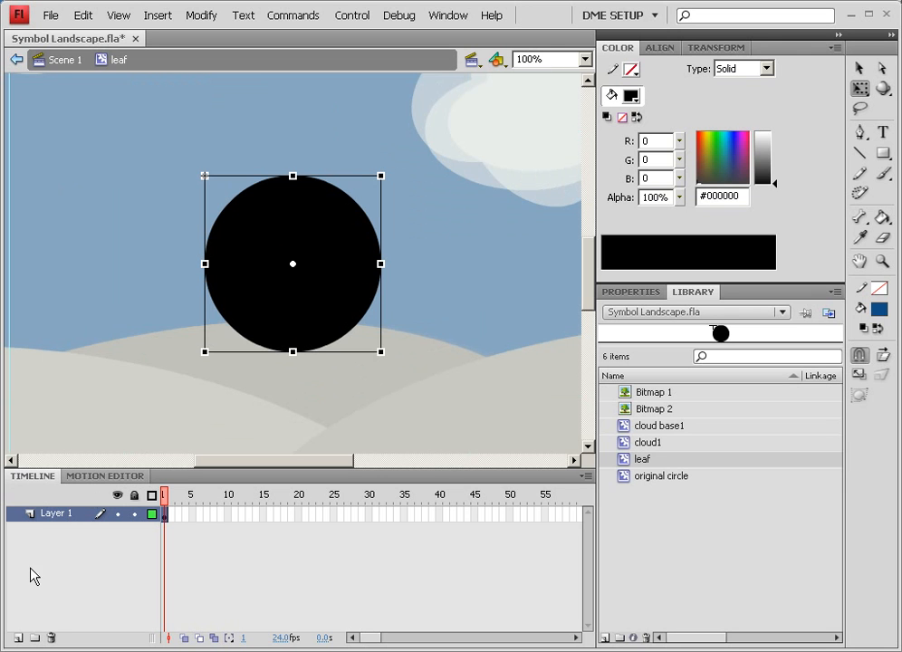
left_click(18, 639)
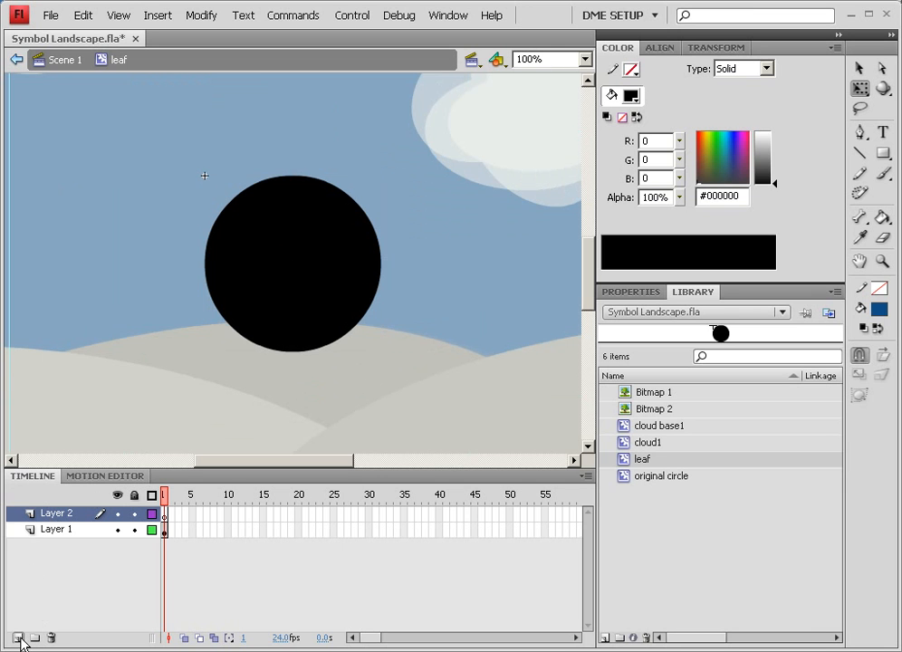
left_click(164, 533)
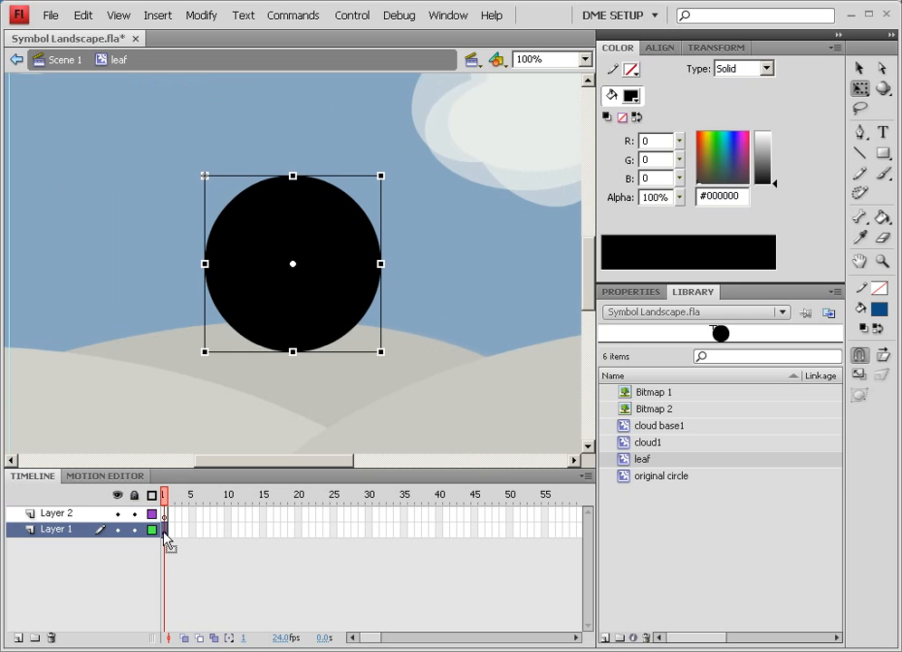
right_click(297, 311)
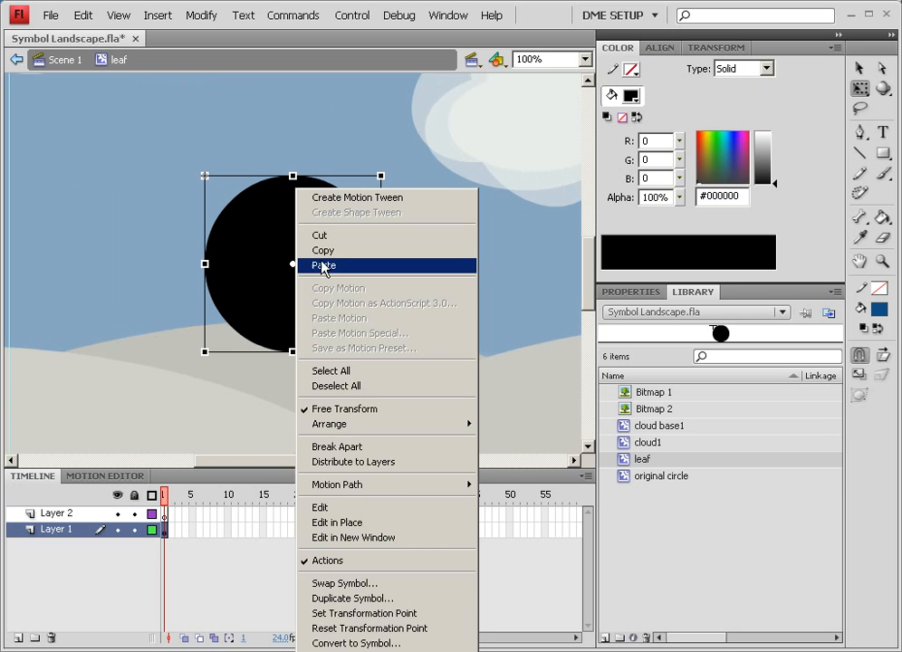
left_click(325, 265)
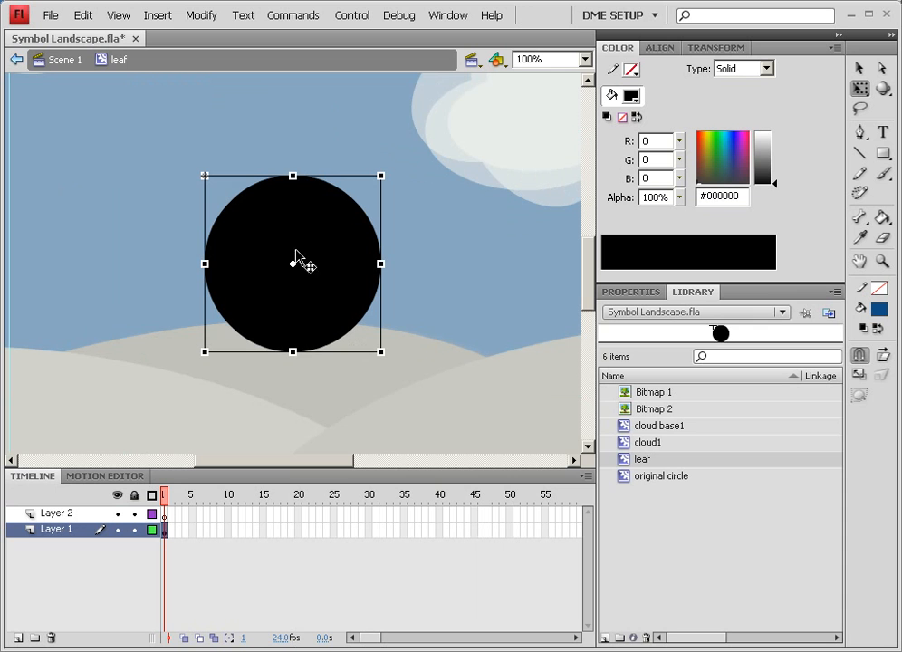
left_click(166, 515)
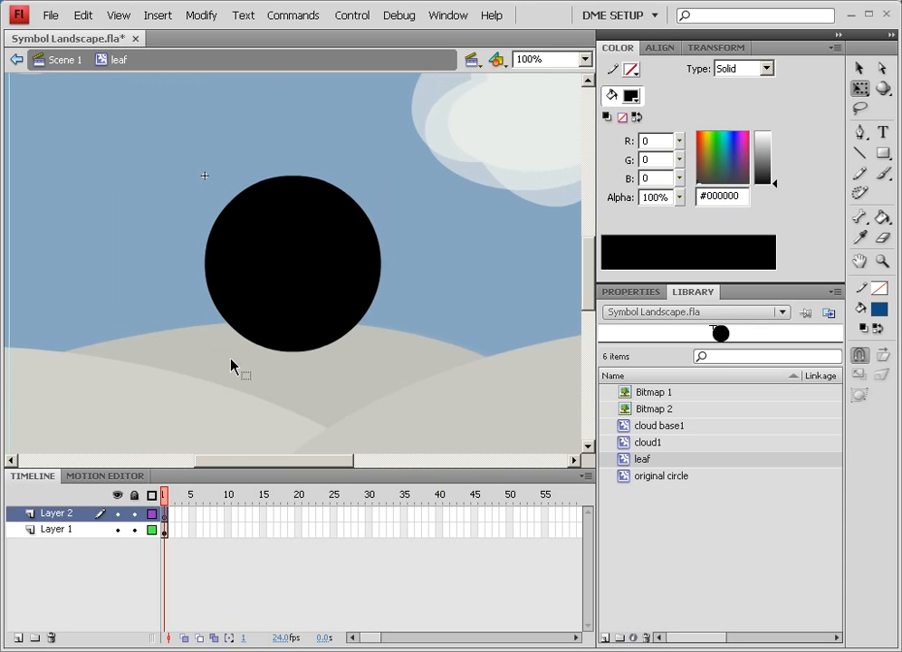
left_click(165, 532)
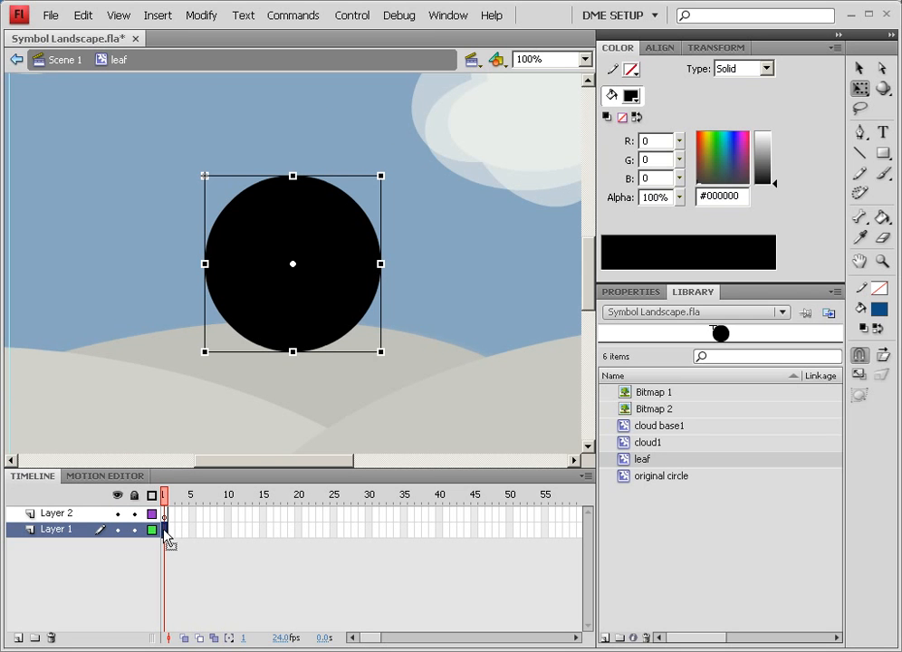
left_click(166, 529)
left_click(165, 516)
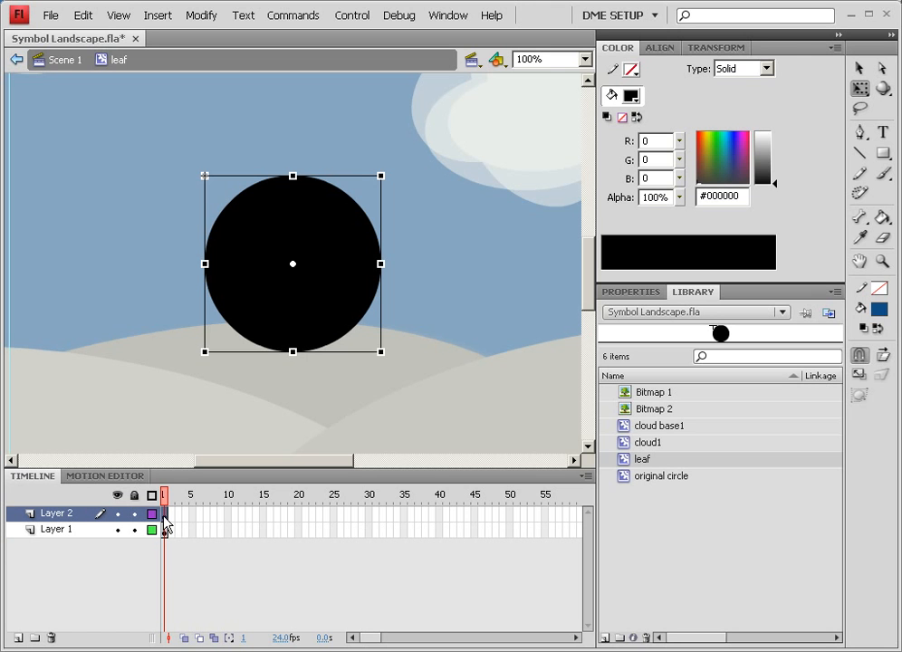
Step: Move the Layer 2 circle straight up to about Y -73 and set its alpha to 44%
left_click_drag(281, 332, 280, 265)
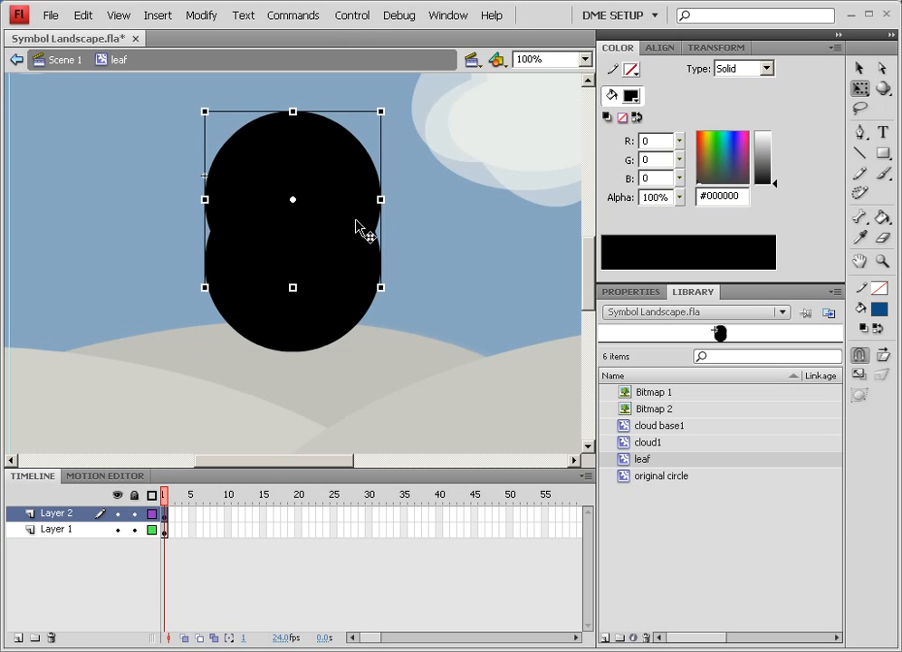
left_click(650, 293)
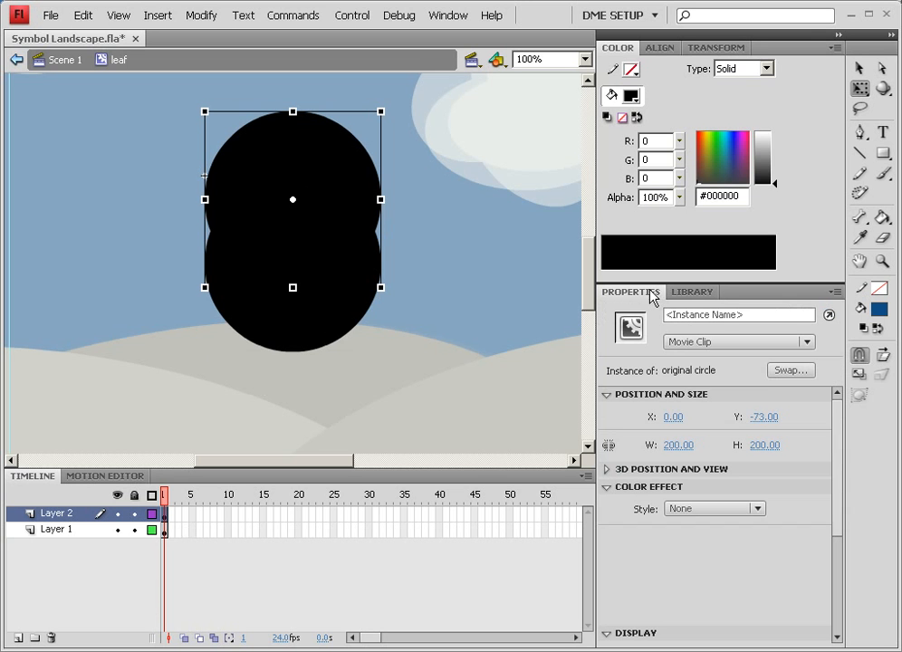
left_click(693, 513)
left_click(694, 589)
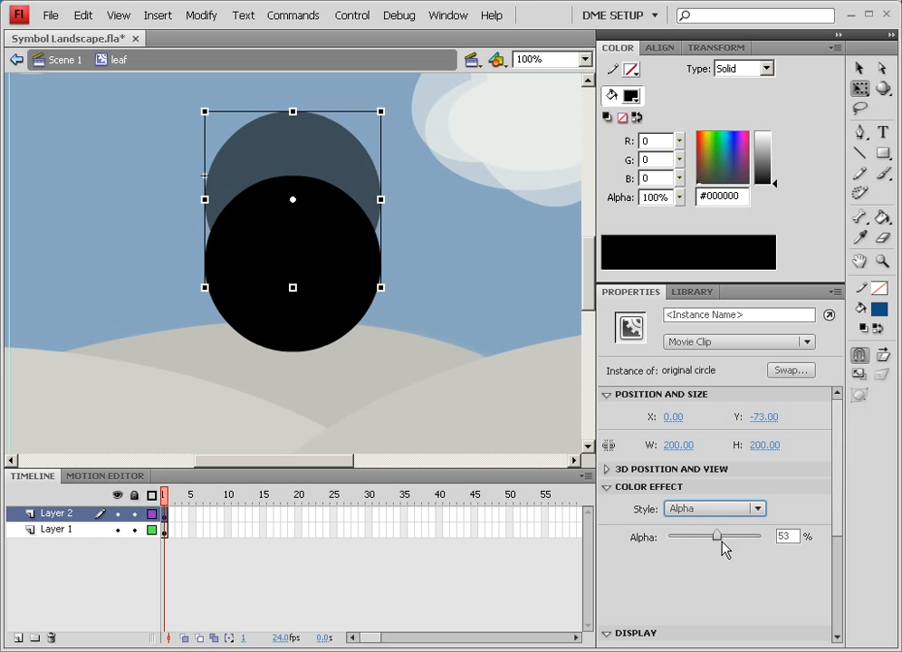
left_click_drag(721, 540, 712, 542)
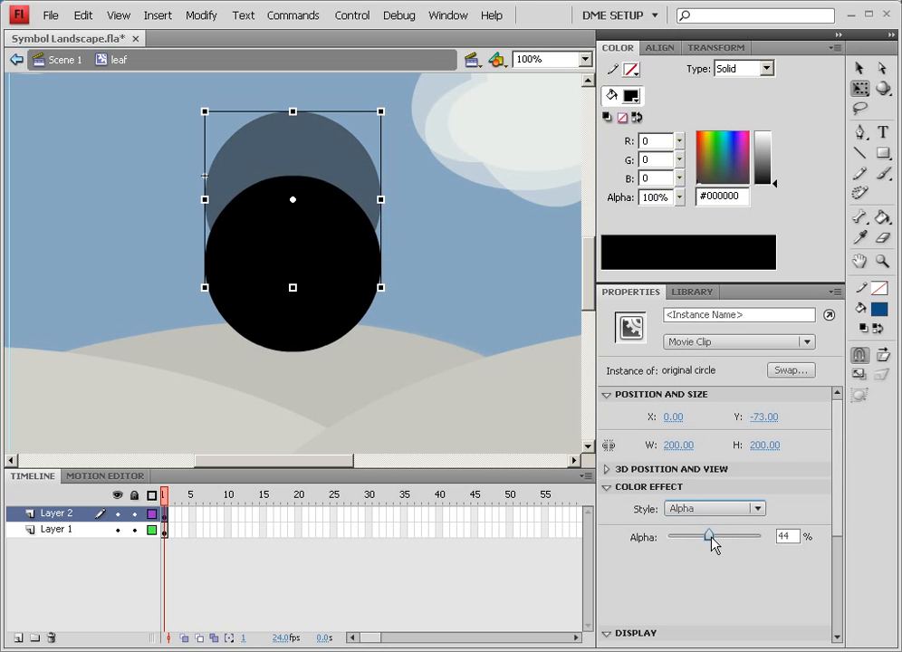
Step: Apply the Tint color effect to the Layer 1 circle
left_click(333, 324)
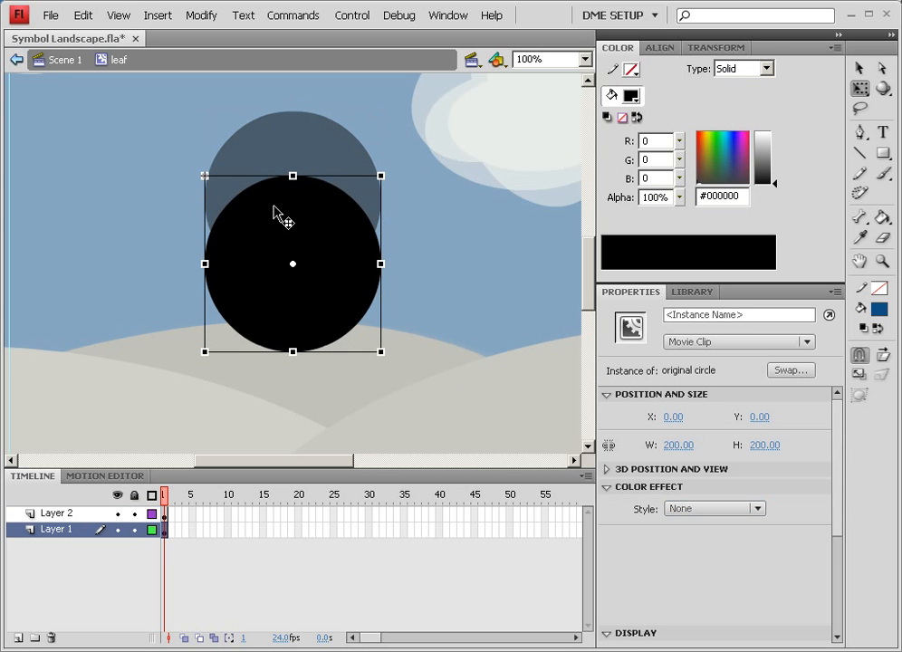
left_click(674, 509)
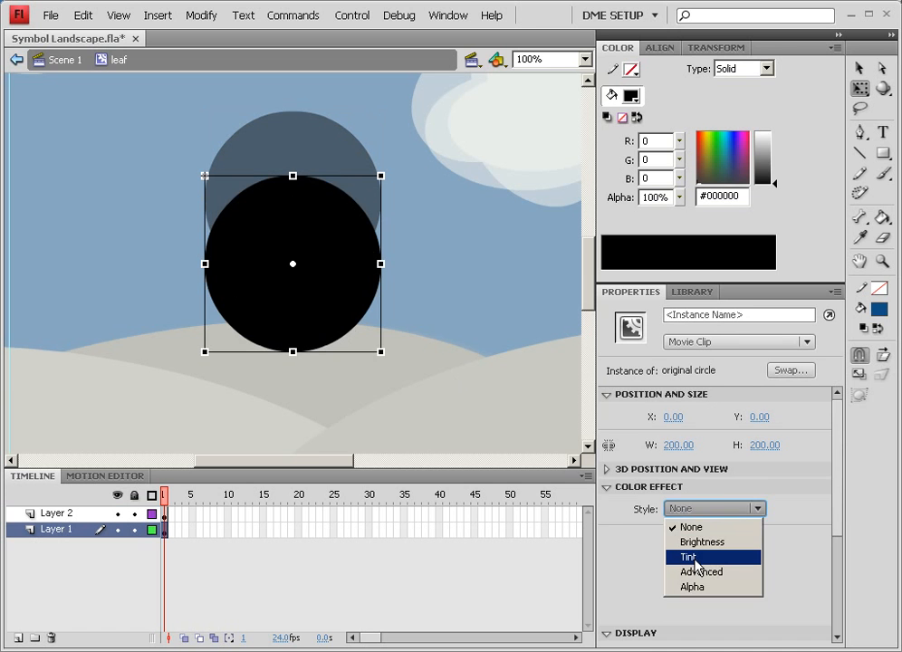
left_click(679, 557)
left_click(715, 509)
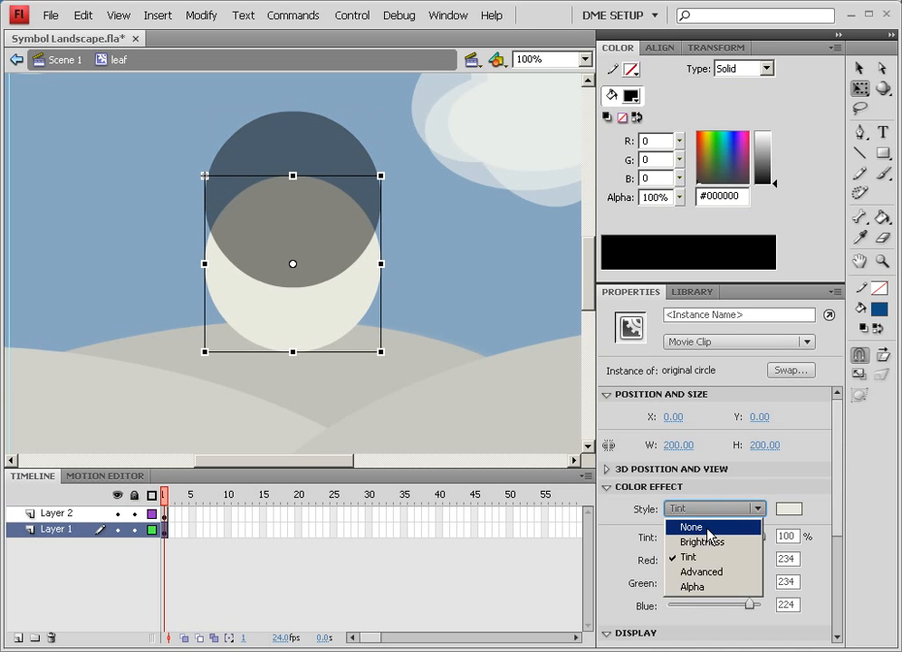
Step: Try to give the Layer 1 circle a custom olive-green tint of RGB 99, 124, 61
left_click(788, 510)
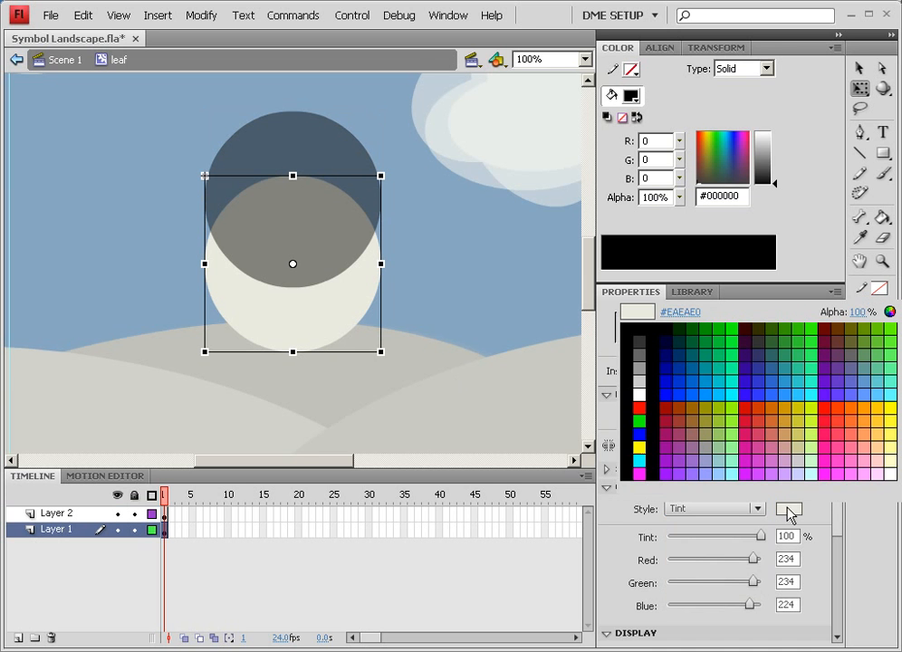
left_click(890, 310)
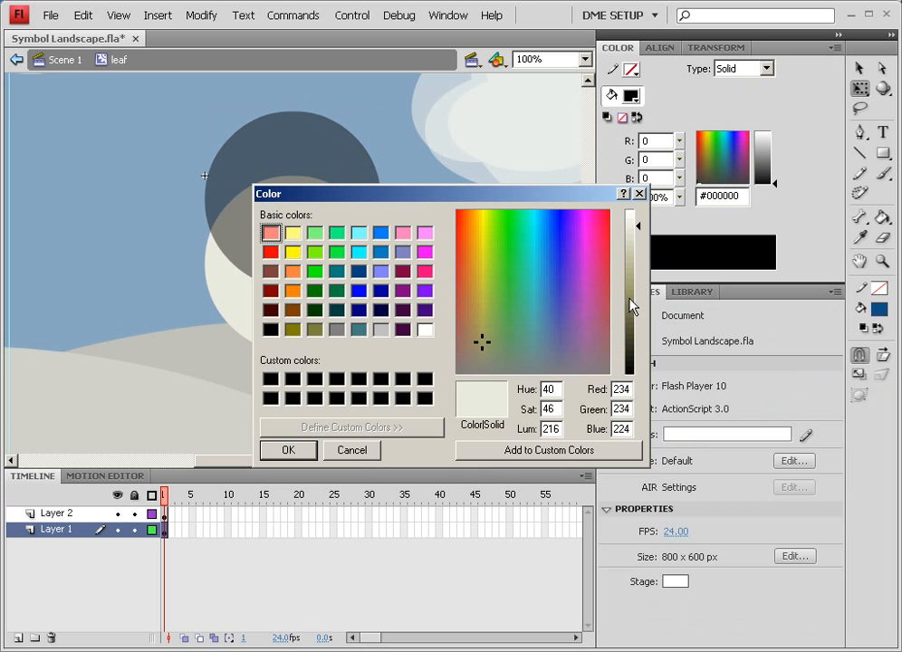
mouse_move(631, 306)
left_mouse_down()
mouse_move(638, 295)
mouse_move(637, 325)
left_mouse_up()
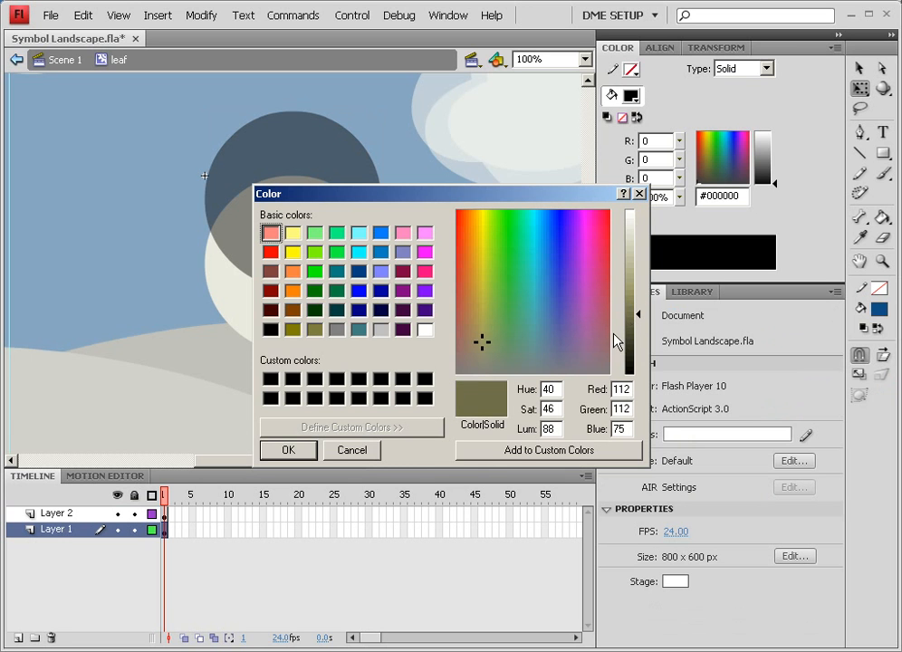
left_click_drag(482, 342, 491, 316)
mouse_move(637, 313)
left_mouse_down()
mouse_move(640, 328)
mouse_move(638, 314)
left_mouse_up()
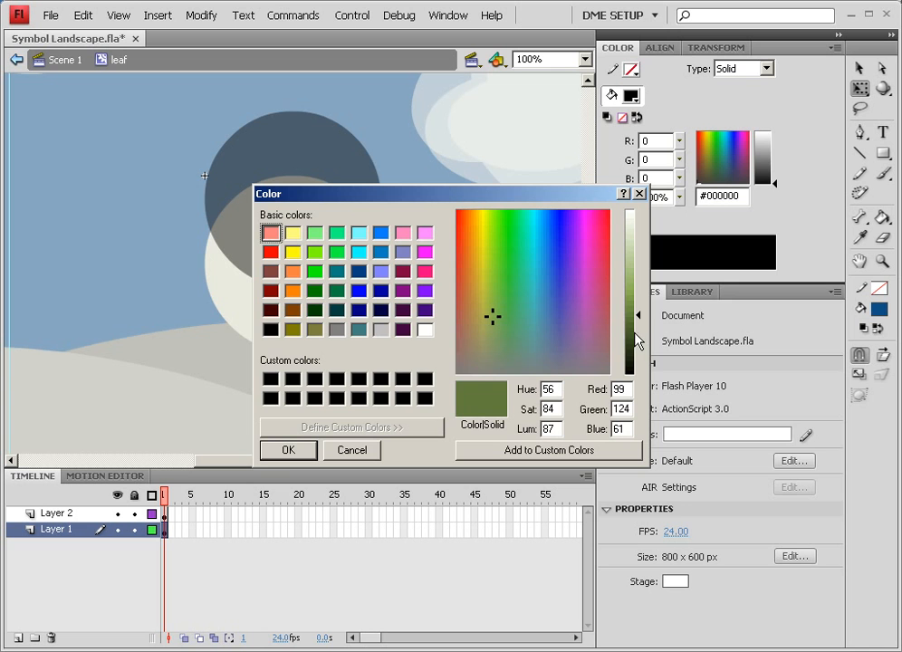
left_click(289, 451)
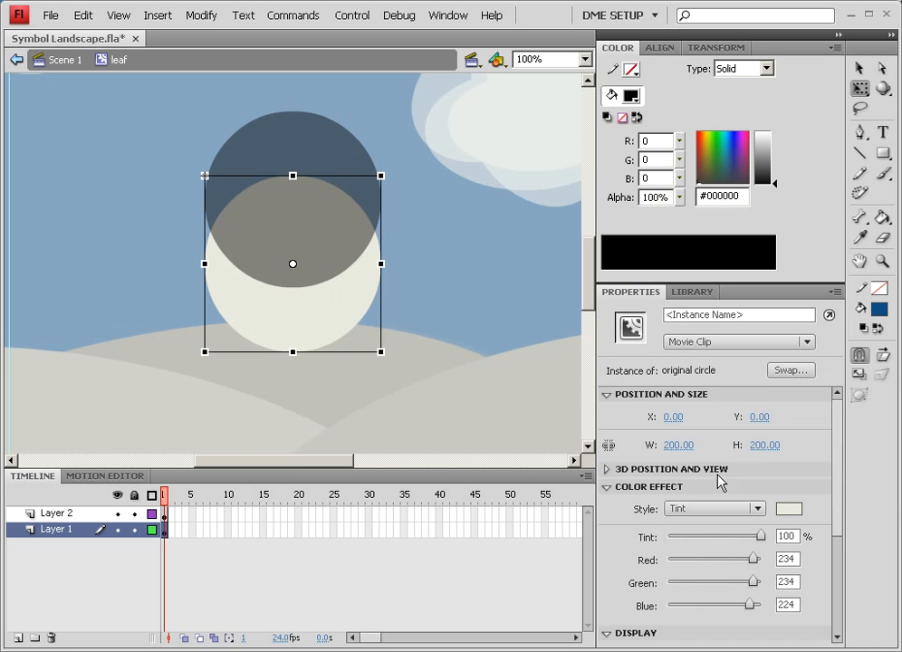
Step: Try to give the Layer 1 circle a lighter custom green tint of about RGB 101, 147, 79
left_click(789, 509)
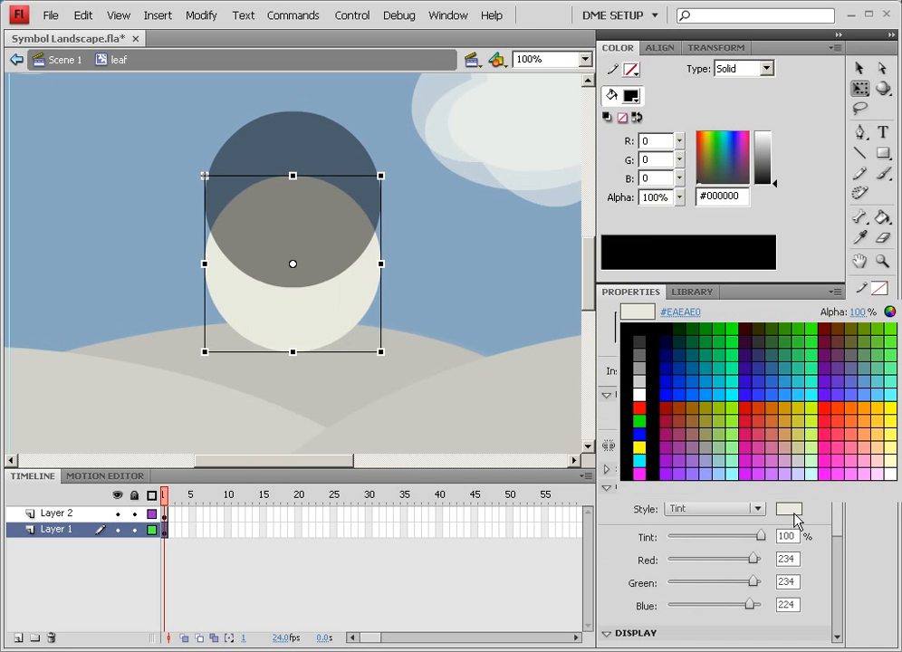
left_click(890, 311)
left_click_drag(638, 226, 638, 302)
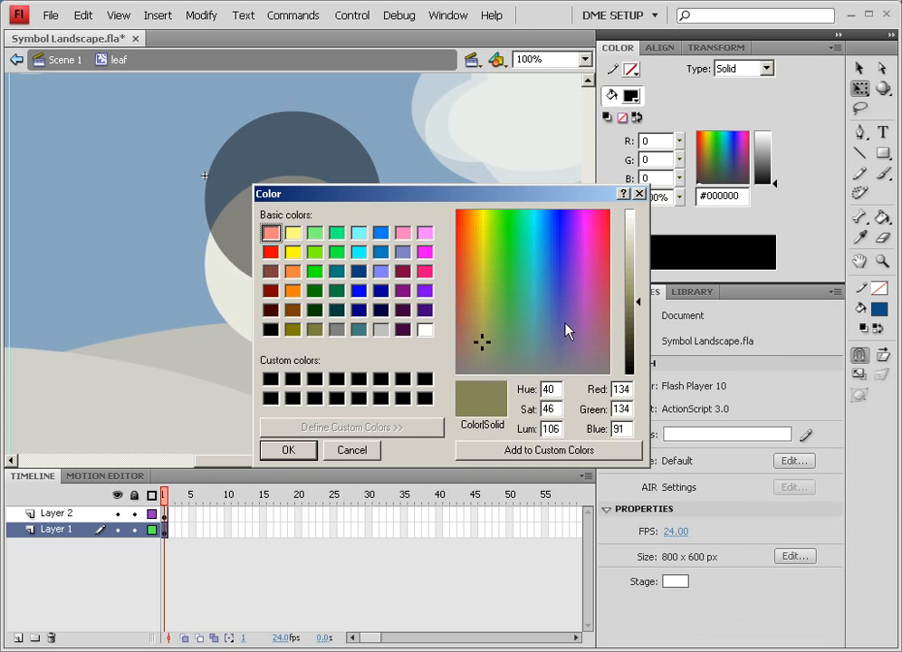
left_click(496, 331)
left_click_drag(496, 337, 500, 325)
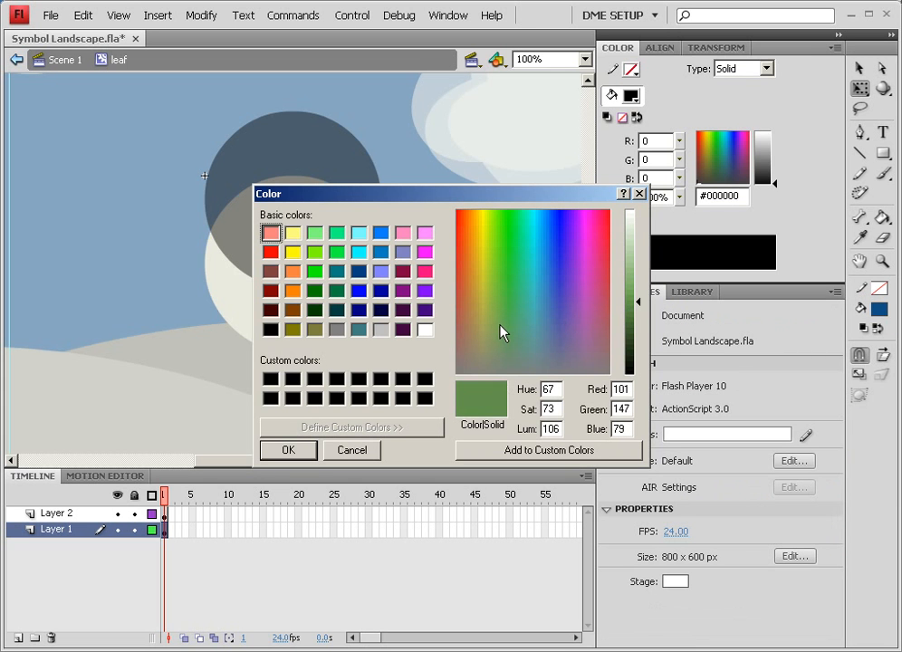
left_click(288, 450)
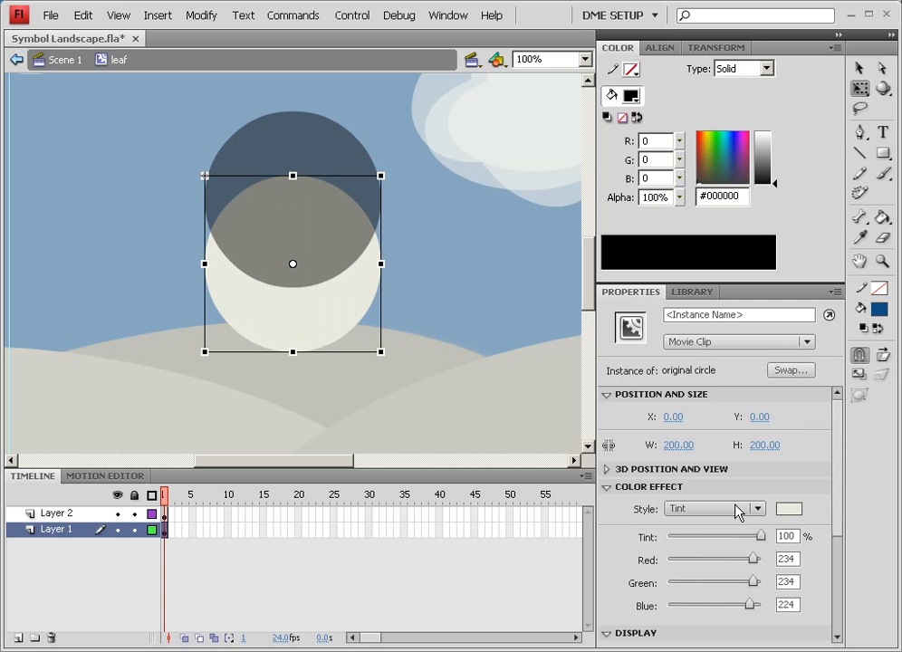
Step: Tint the Layer 1 circle with the preset green swatch of RGB 0, 153, 51
left_click_drag(835, 493, 837, 556)
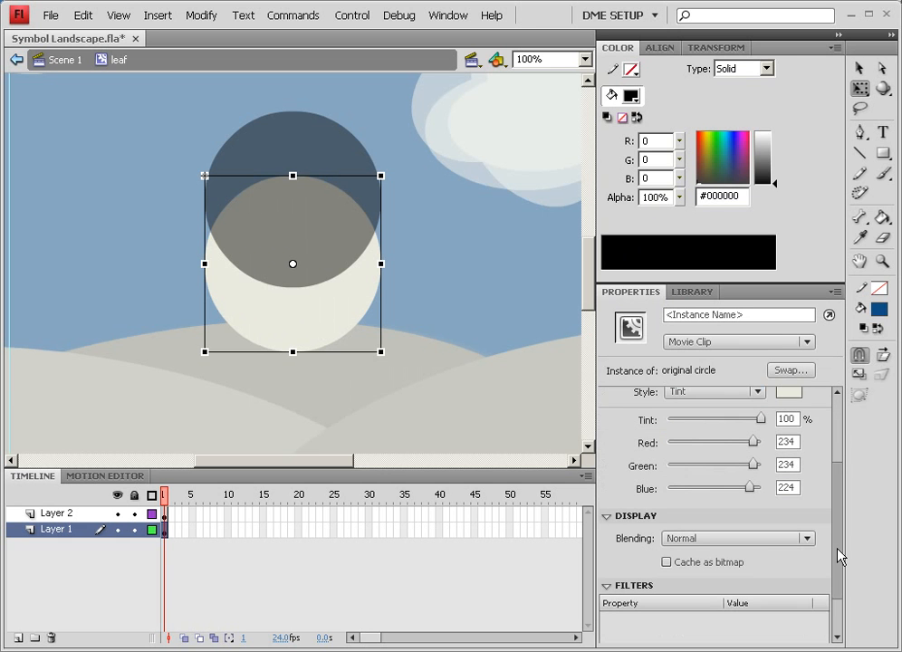
scroll(838, 556, "down", 1)
scroll(821, 477, "up", 3)
left_click(789, 508)
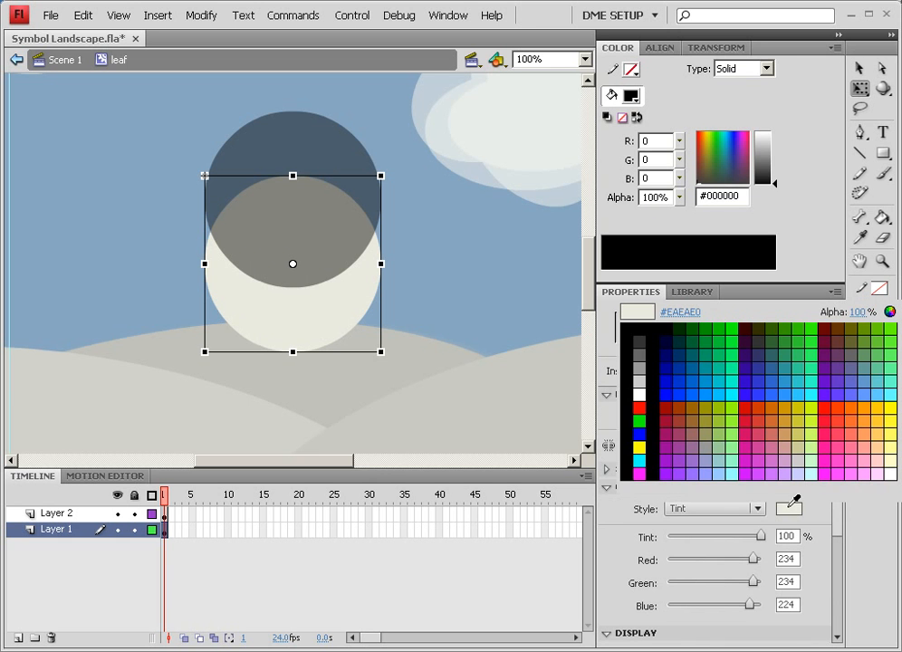
left_click(707, 342)
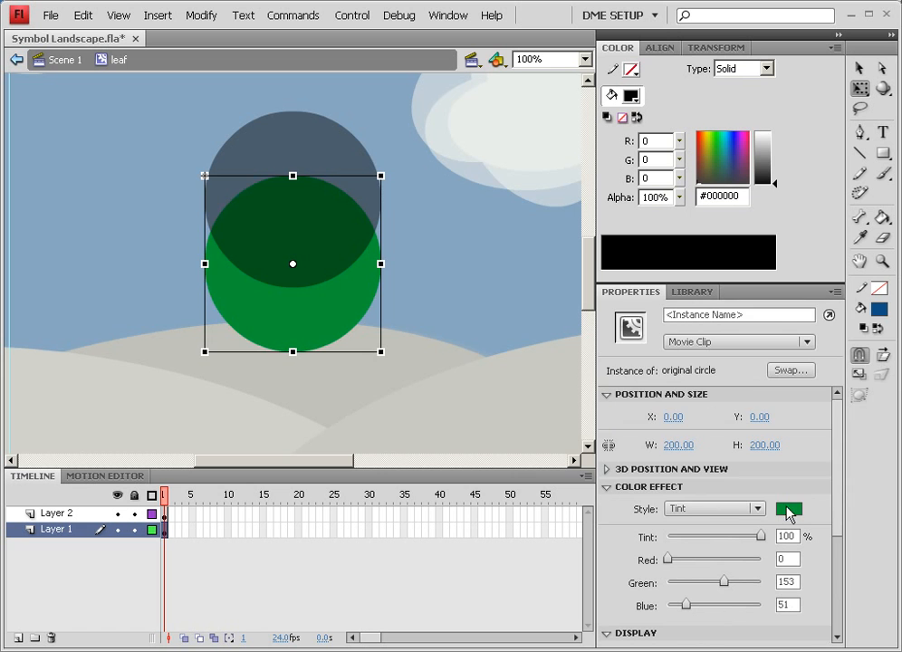
Step: Try to give the Layer 1 circle a custom green tint of RGB 101, 148, 69
left_click(789, 512)
left_click(888, 314)
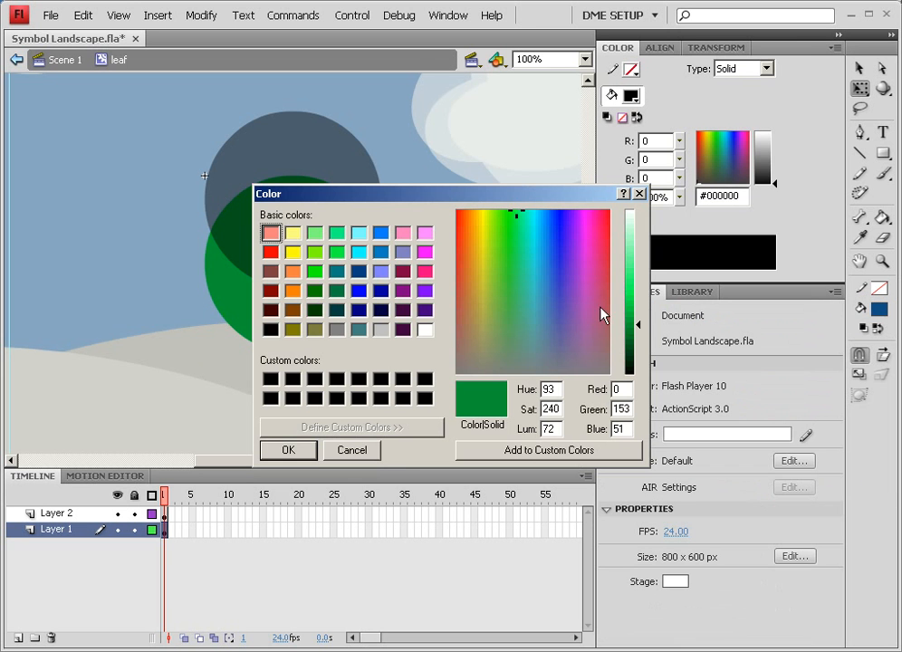
left_click(504, 330)
left_click(497, 315)
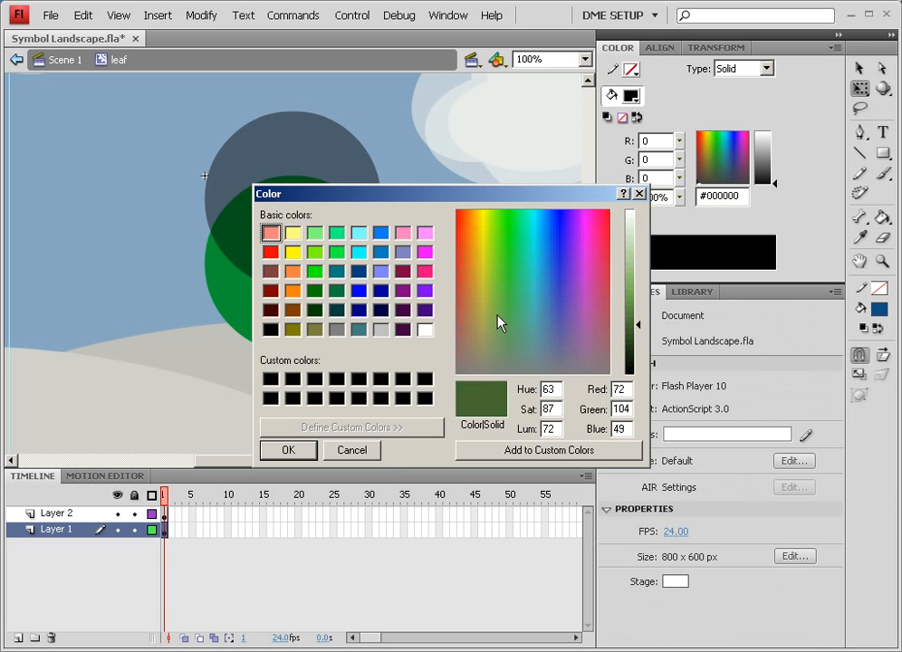
left_click(636, 308)
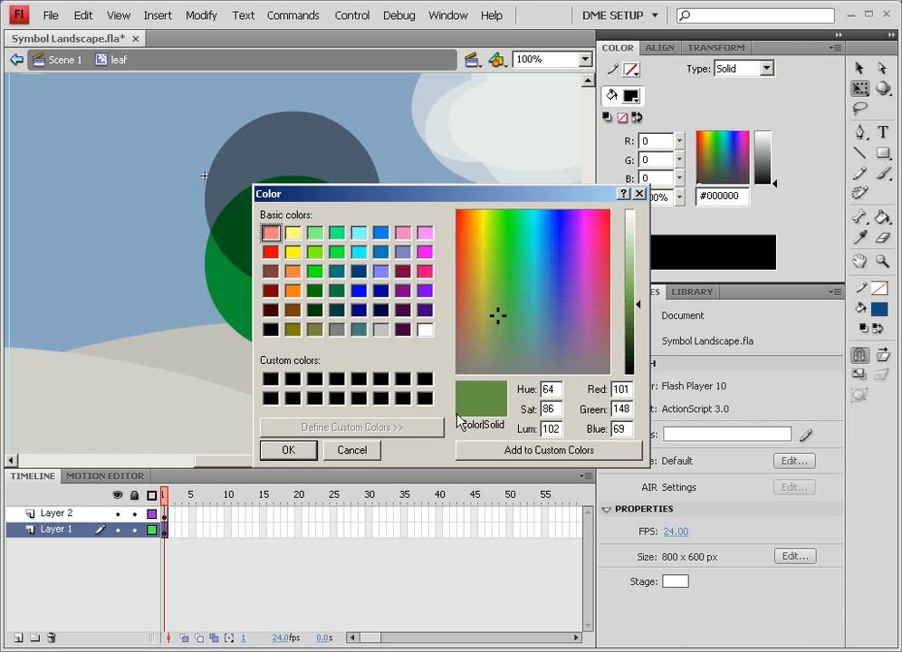
left_click(288, 453)
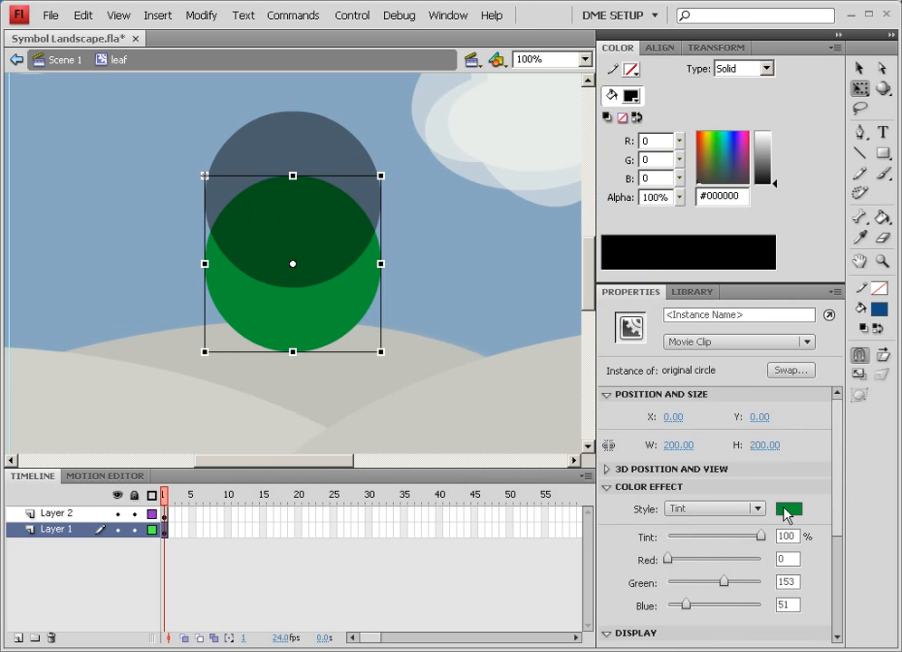
Step: Draw a rectangle about 155 by 98 px over the cloud beside the circles on Layer 1
key("space")
left_click_drag(424, 160, 419, 437)
left_click_drag(442, 302, 411, 267)
left_click(880, 154)
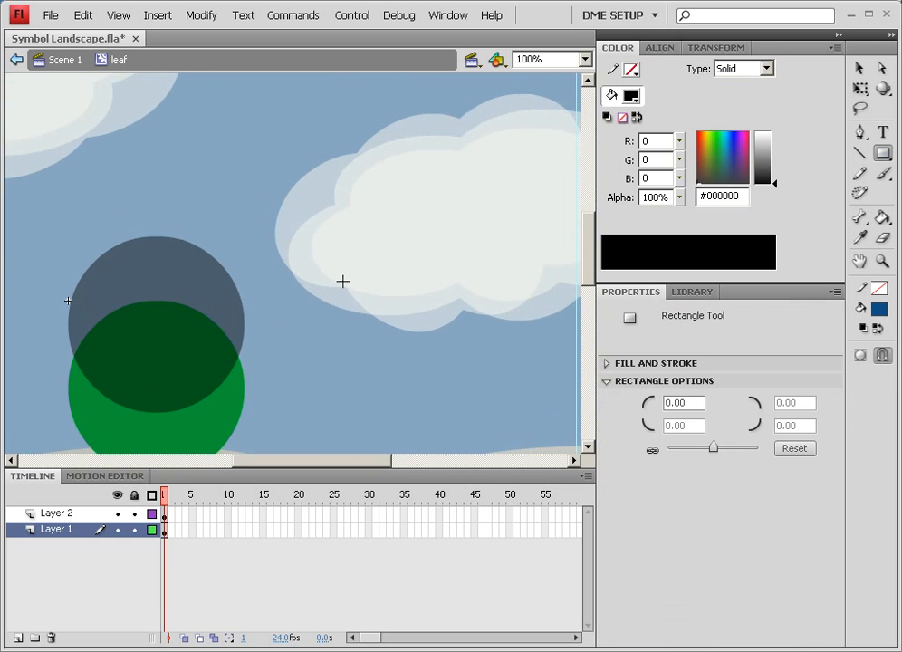
left_click_drag(354, 219, 491, 305)
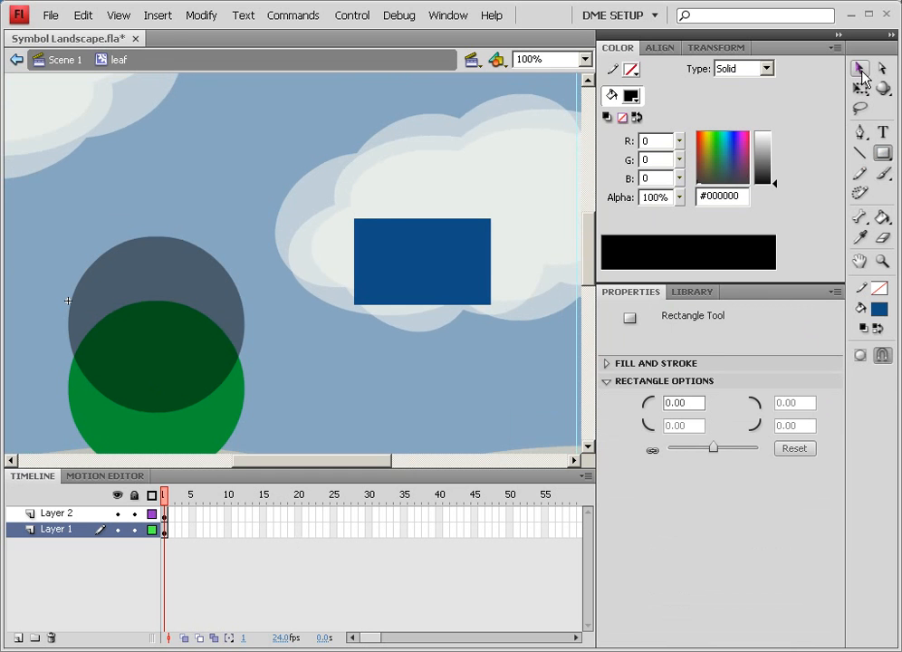
Step: Fill the rectangle with a custom green of RGB 74, 140, 86
left_click(860, 69)
left_click(479, 278)
left_click(789, 460)
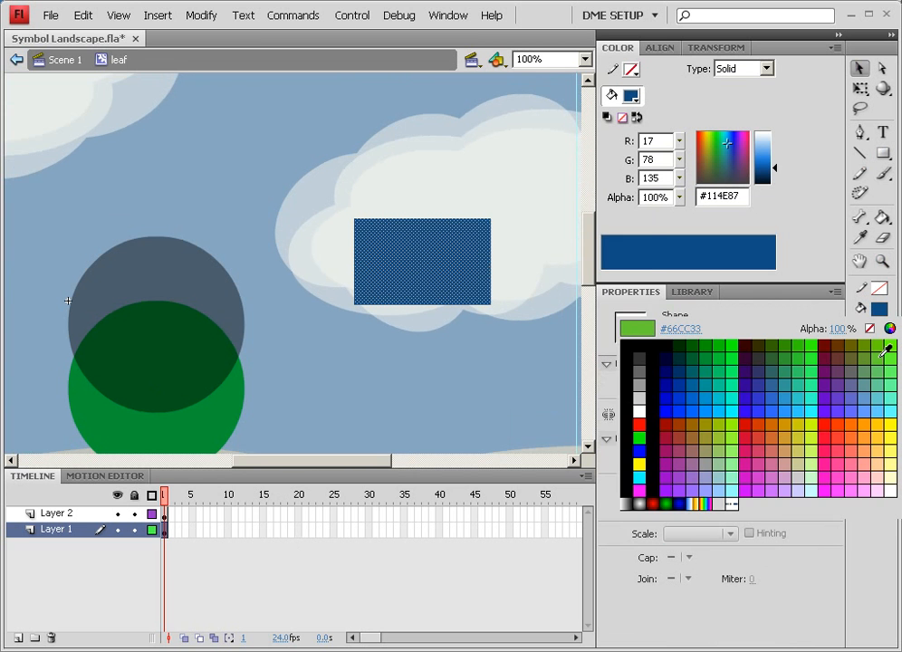
left_click(887, 328)
left_click_drag(561, 323, 512, 312)
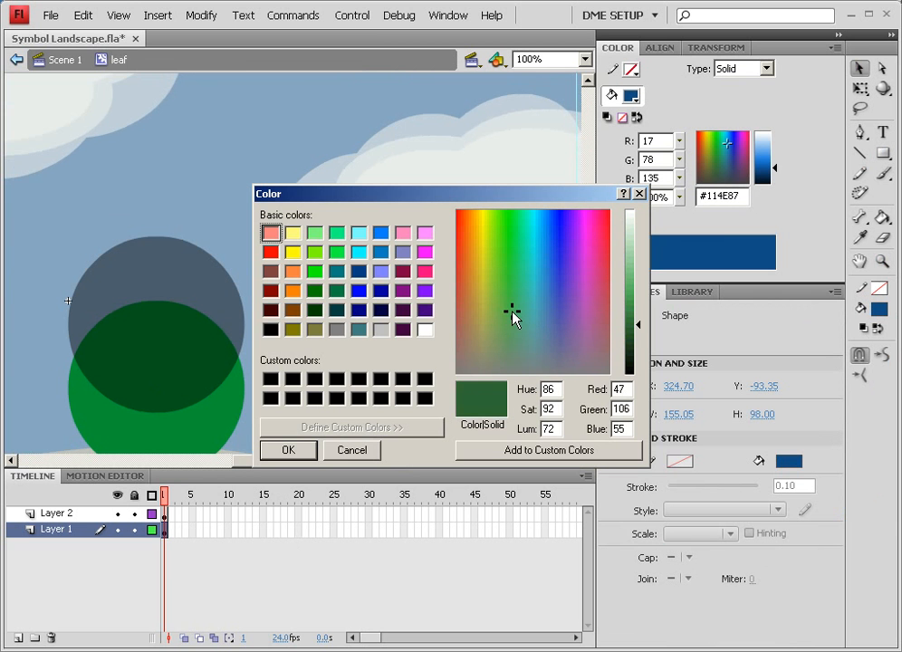
left_click_drag(638, 323, 638, 305)
left_click_drag(517, 313, 515, 323)
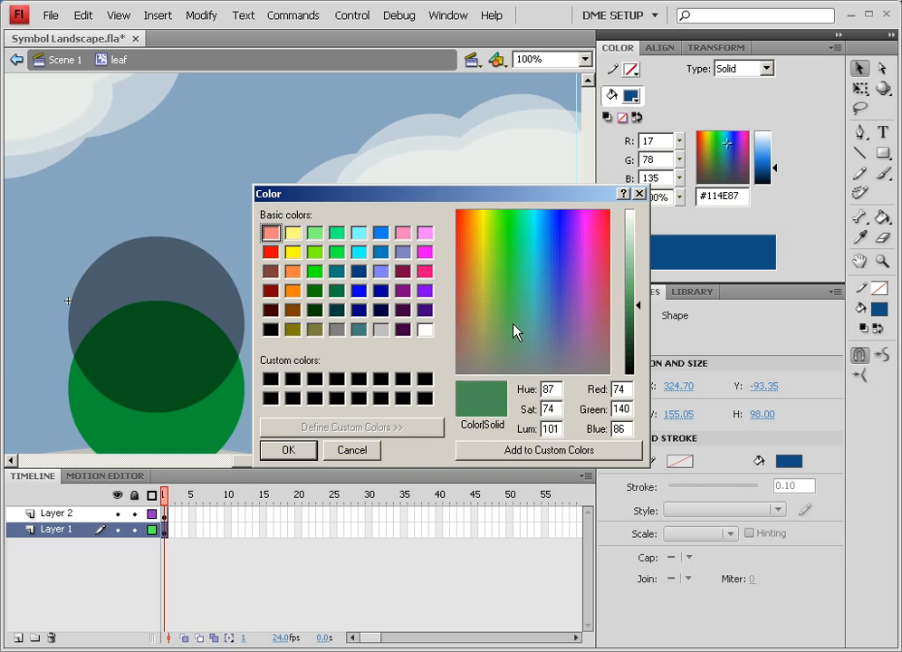
left_click(301, 452)
Step: Tint the Layer 1 circle with the green sampled from the rectangle, and delete the rectangle
left_click_drag(461, 255, 461, 220)
scroll(285, 336, "down", 3)
scroll(285, 336, "left", 3)
left_click(268, 341)
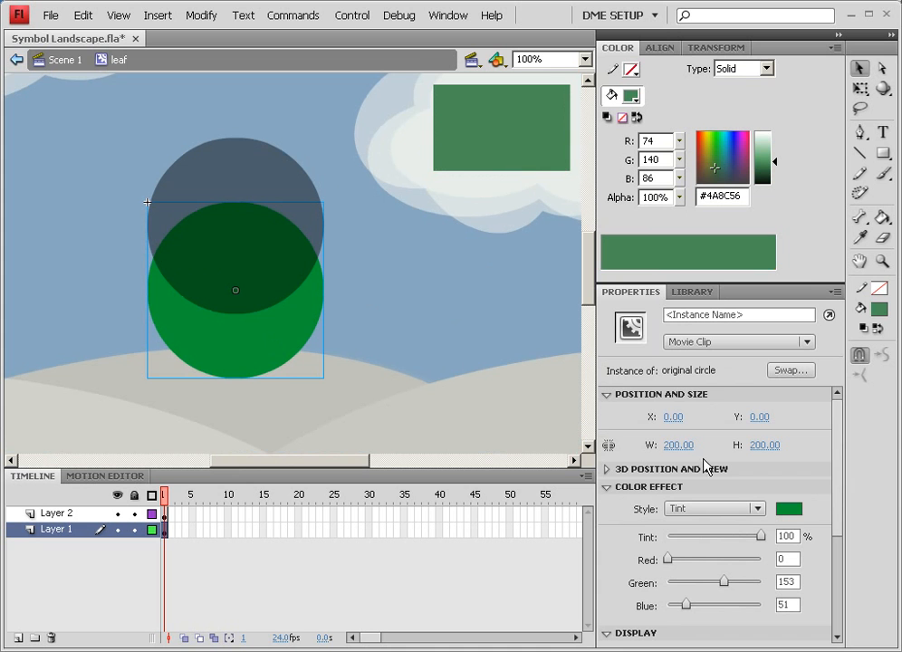
left_click(789, 508)
left_click(560, 122)
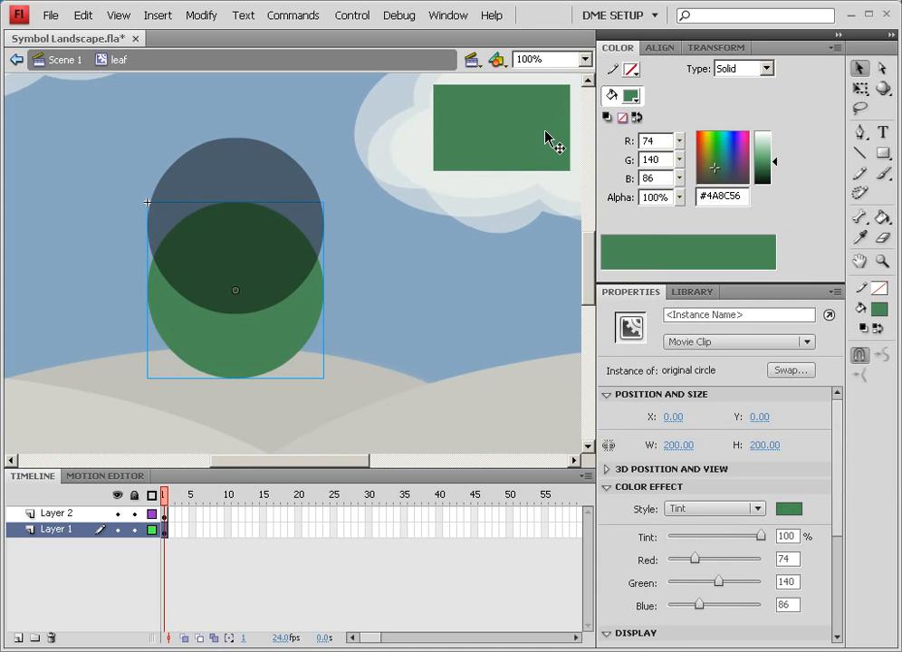
left_click(548, 136)
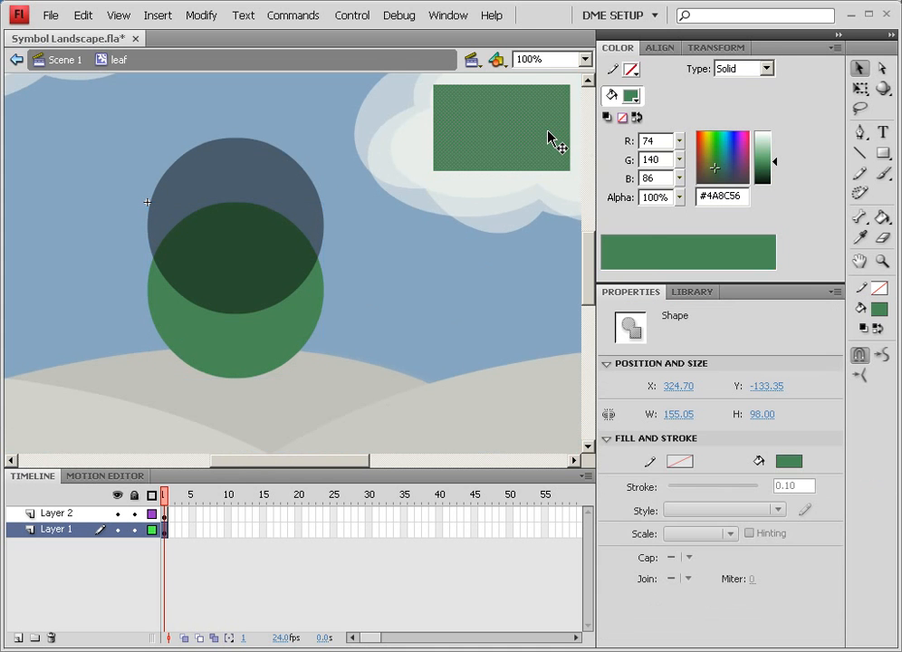
key("Delete")
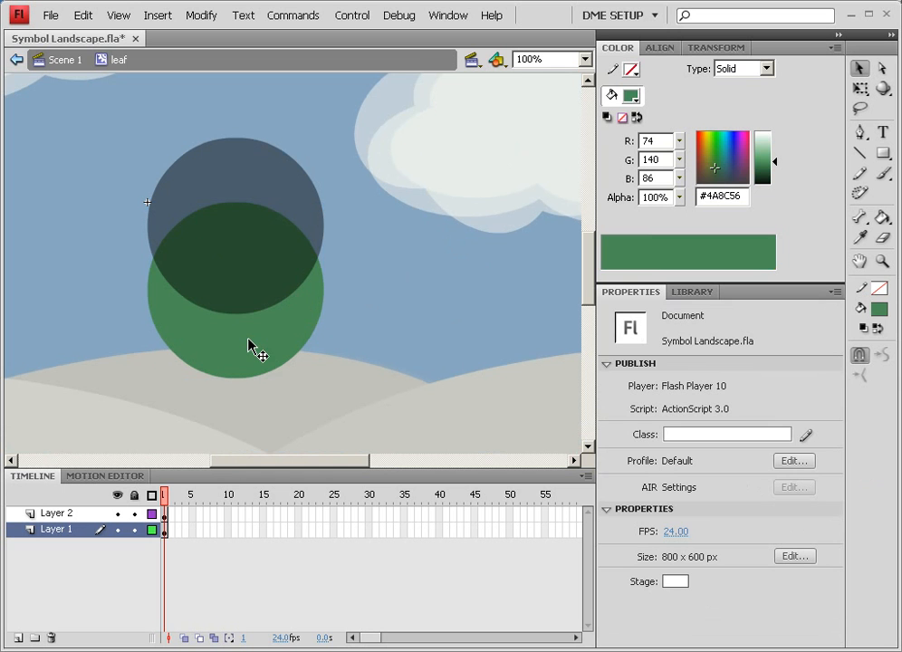
Step: Spread the two circles farther apart vertically and lower the Layer 2 circle's alpha to 33%
left_click_drag(253, 351, 252, 373)
left_click(276, 181)
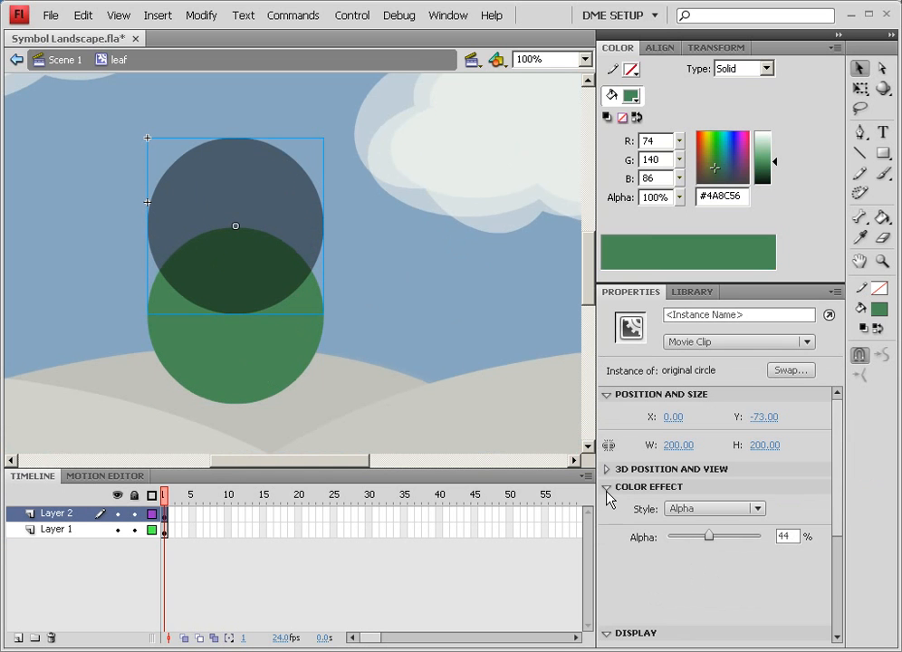
left_click_drag(710, 536, 699, 540)
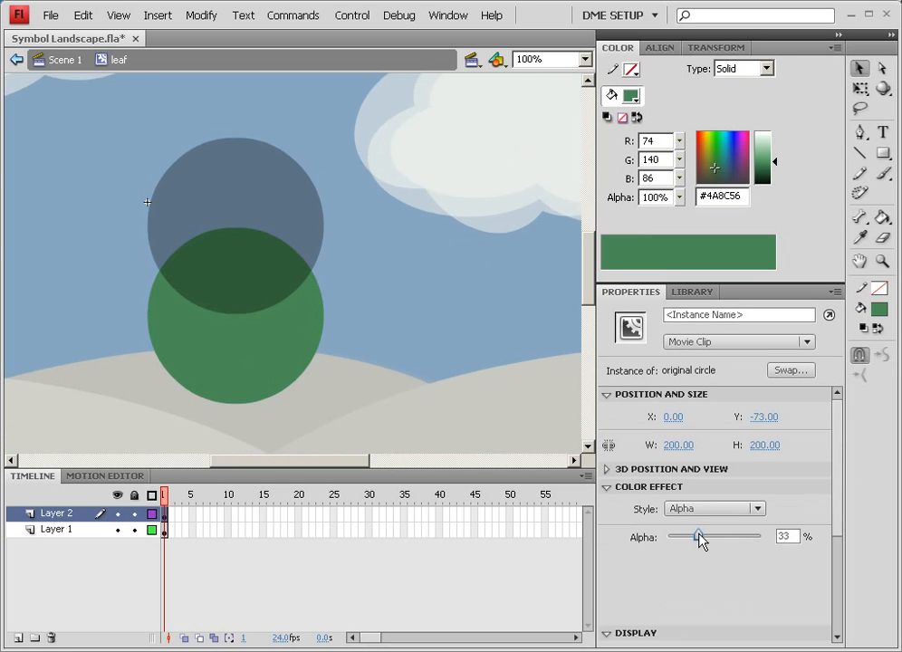
left_click_drag(296, 237, 290, 194)
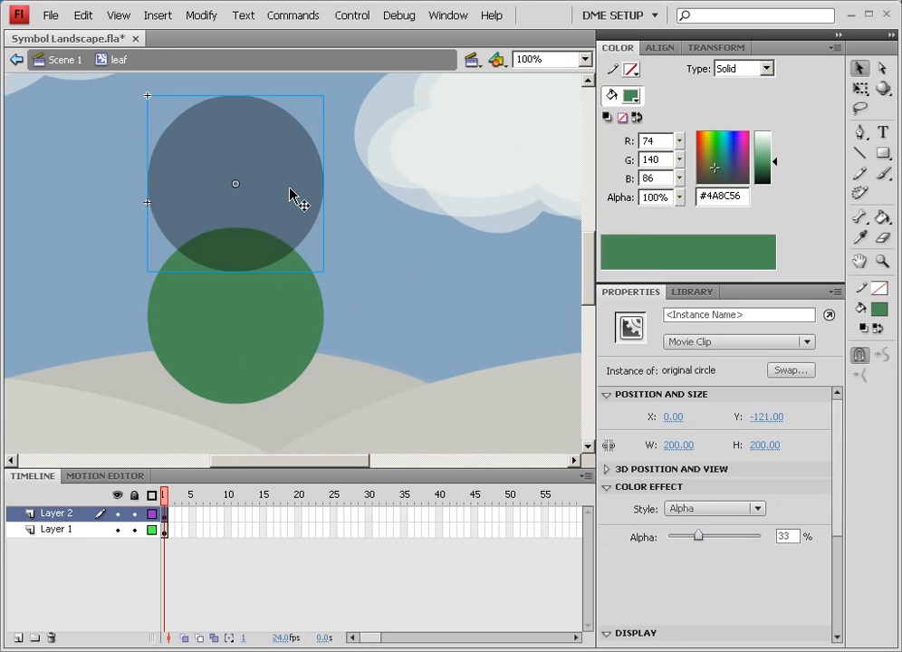
Step: Select both circles and use Free Transform to flatten them into ellipses, about 217 by 224 px overall
left_click(282, 318, "shift")
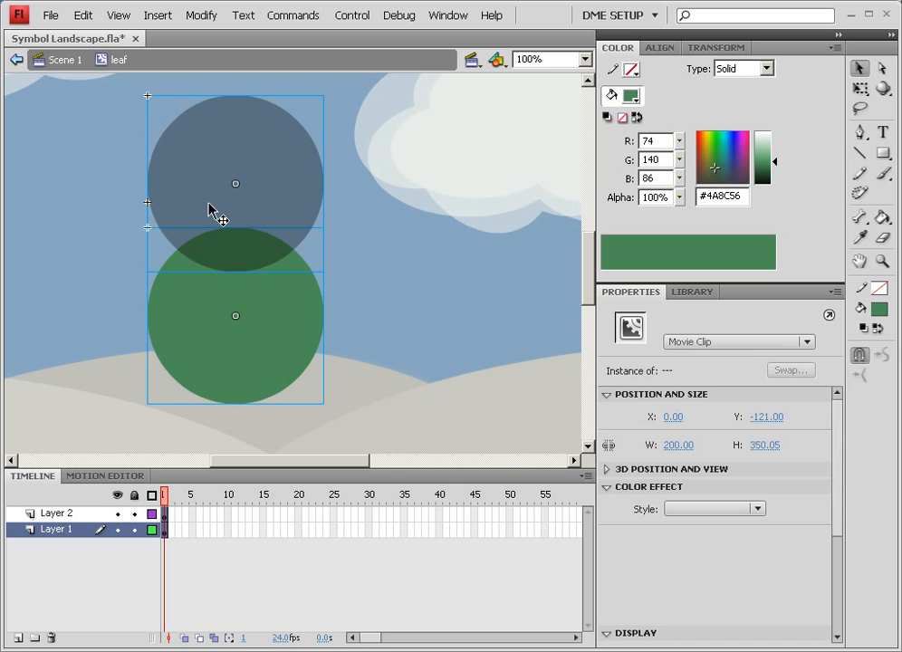
left_click(281, 331, "shift")
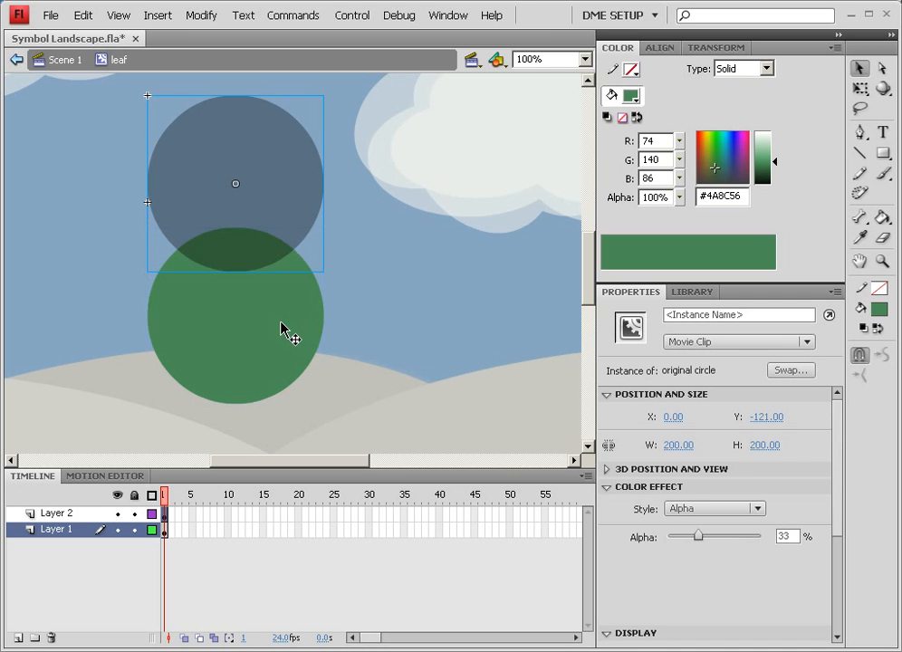
left_click(280, 330, "shift")
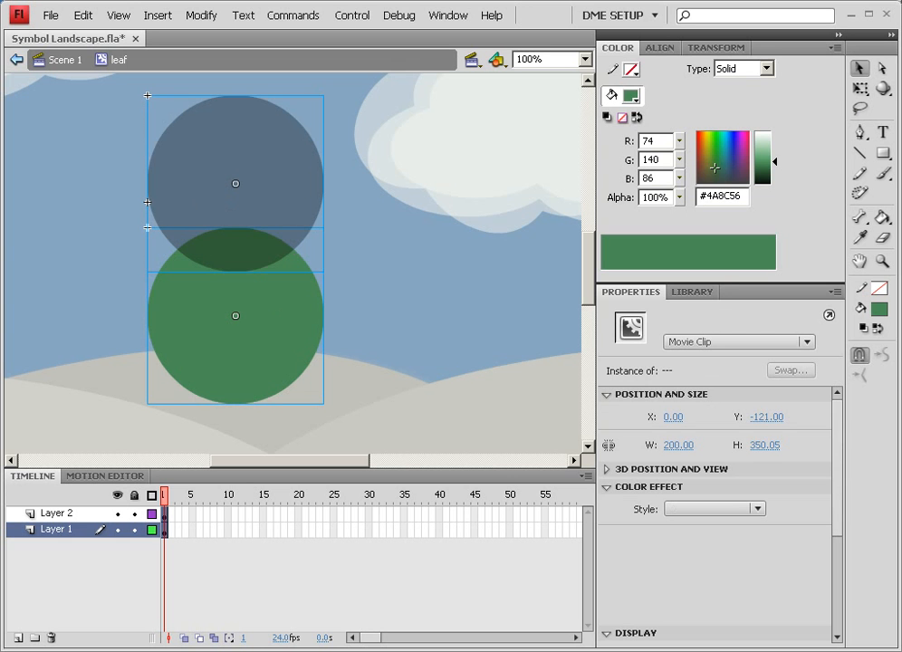
left_click(859, 94)
left_click_drag(323, 94, 336, 208)
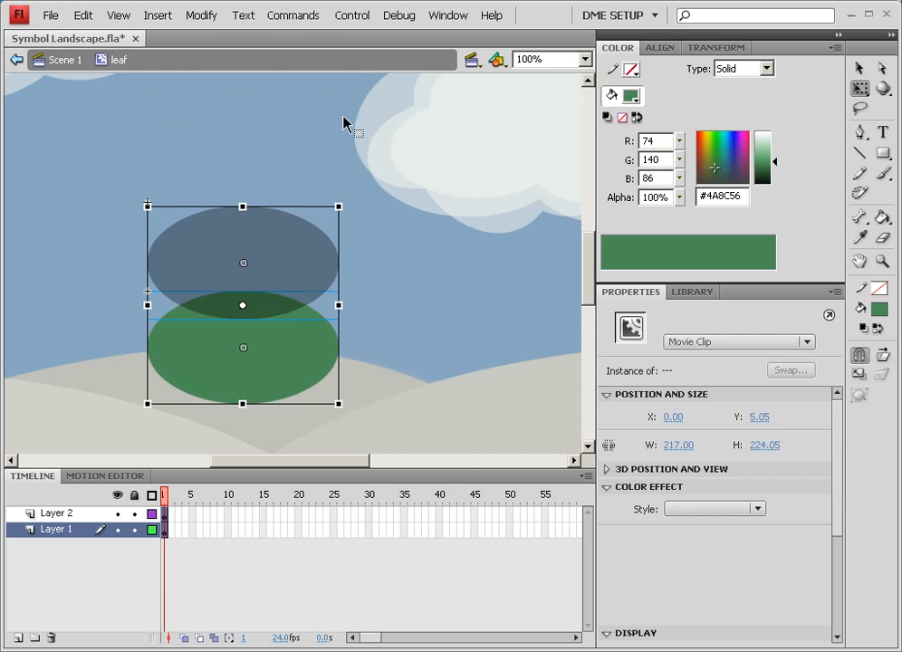
Step: Move the Layer 2 ellipse diagonally over the green one, to about X 38, Y 23
left_click(346, 123)
left_click_drag(299, 243, 320, 243)
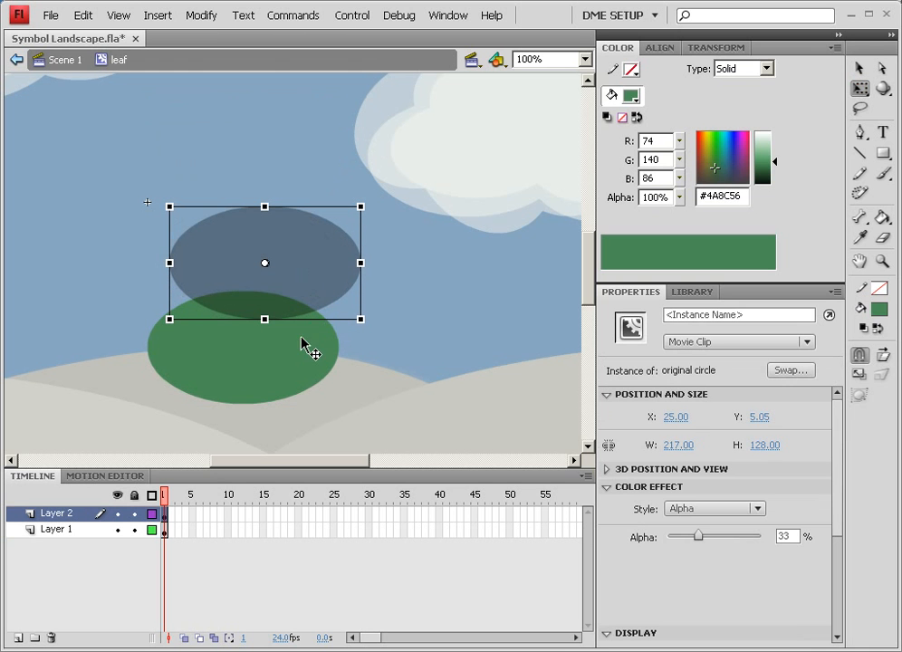
left_click(299, 339, "shift")
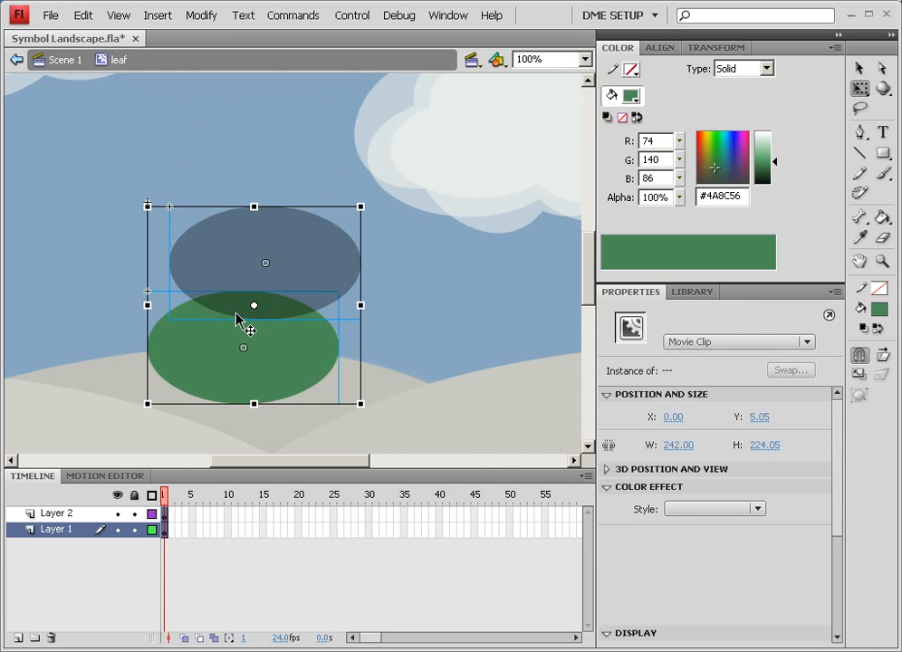
left_click(441, 257)
left_click_drag(328, 262, 337, 278)
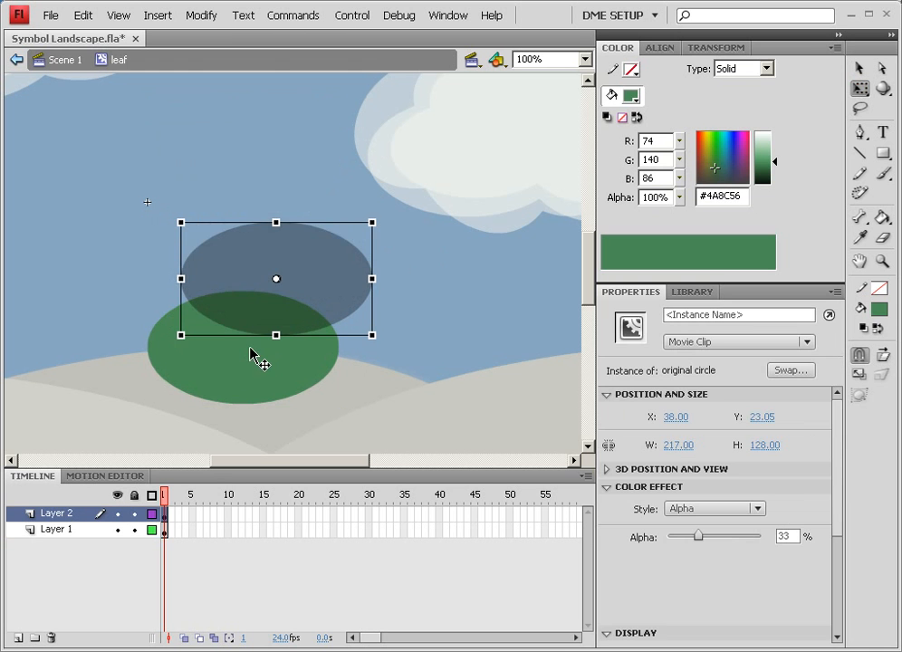
Step: Stretch the Layer 2 ellipse to about 281 px wide and offset it to about X 44, Y 35
left_click(255, 359, "shift")
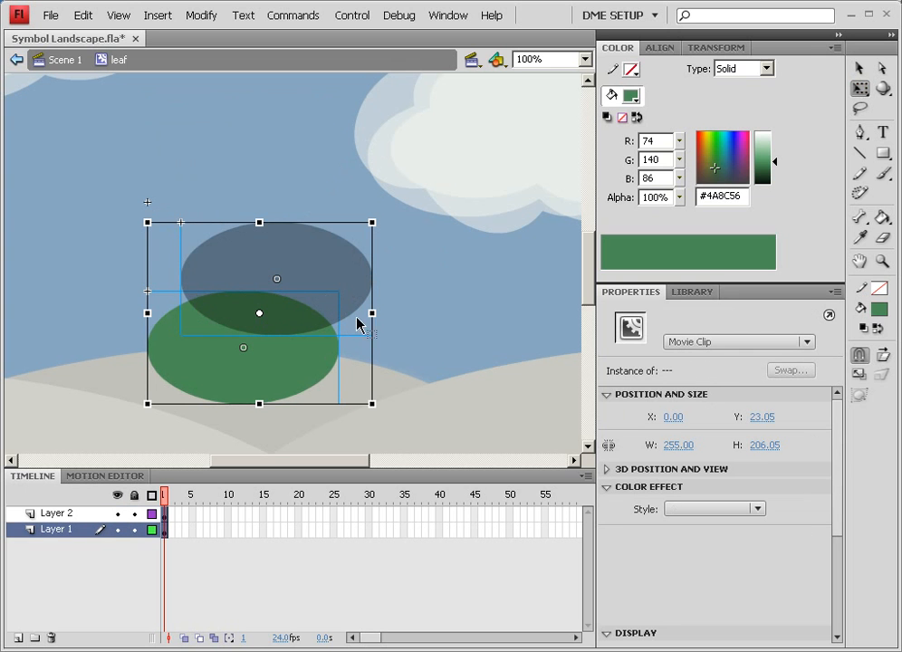
left_click(362, 322)
left_click(369, 282)
left_click_drag(370, 279, 409, 293)
left_click(389, 228)
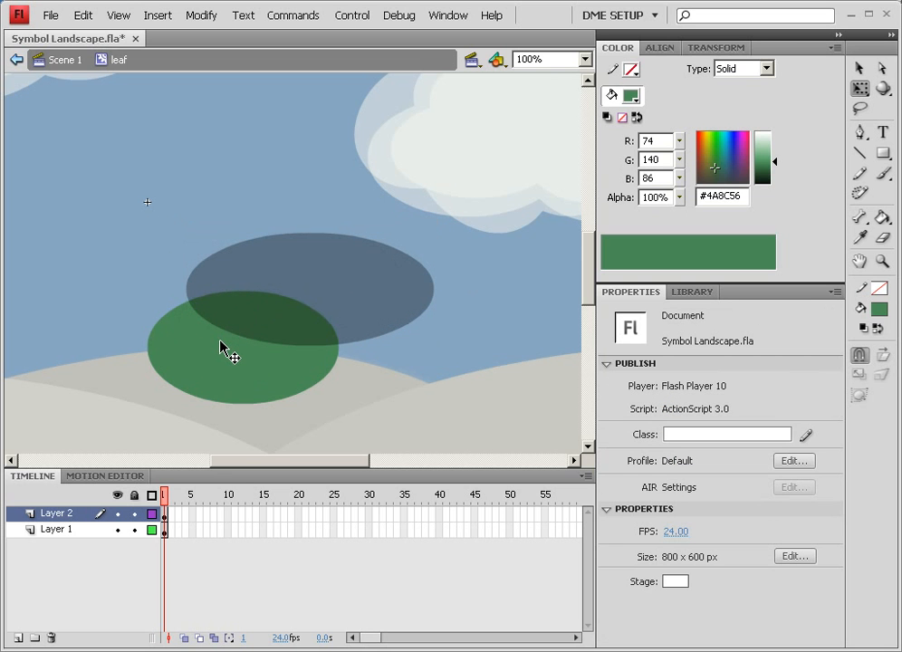
Step: Move both ellipses together so their left crossing sits near the symbol's registration point, at about X -47, Y -77
left_click(191, 338)
left_click(319, 261)
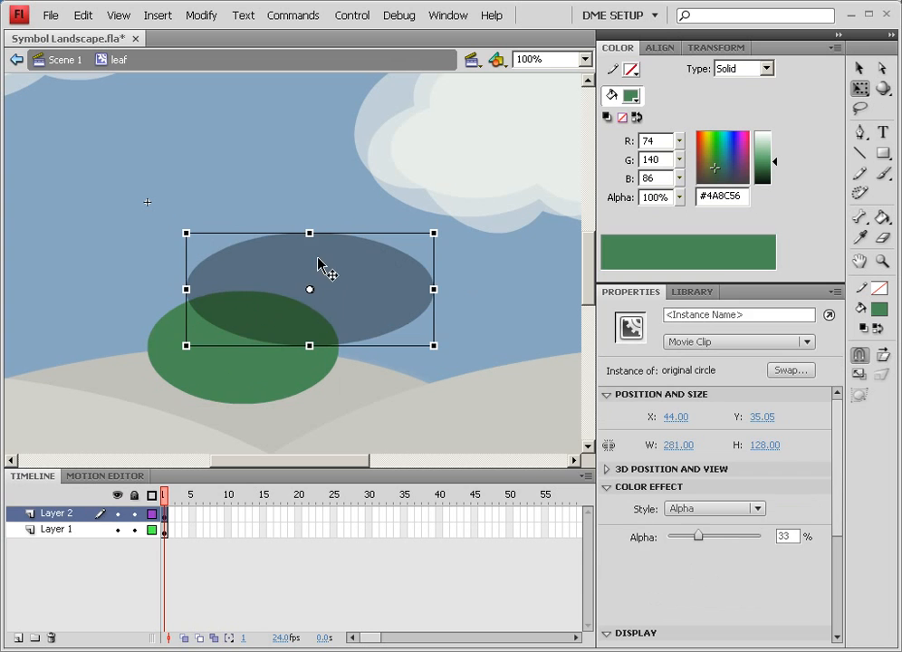
left_click(233, 385, "shift")
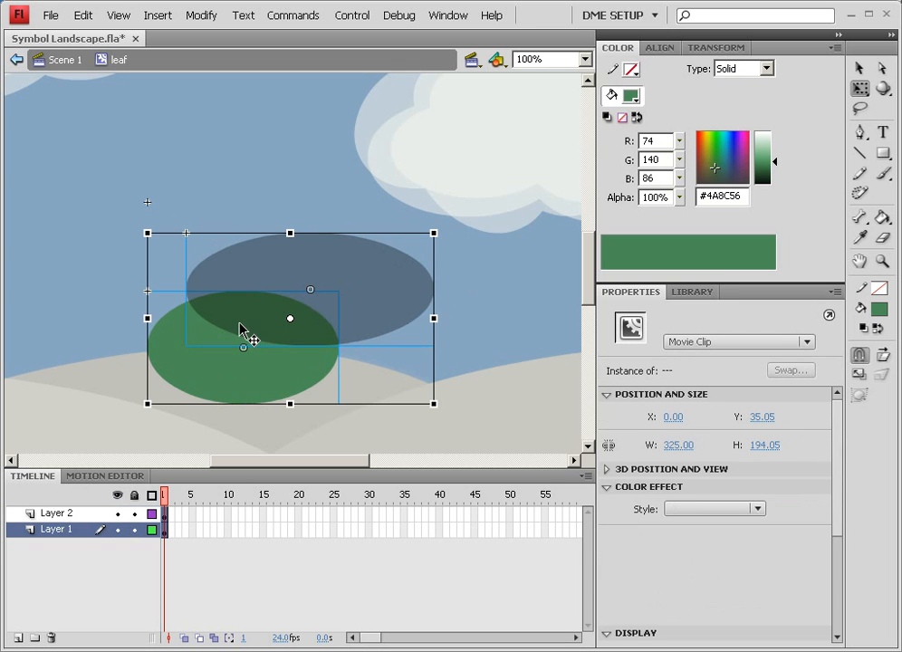
left_click_drag(231, 328, 189, 231)
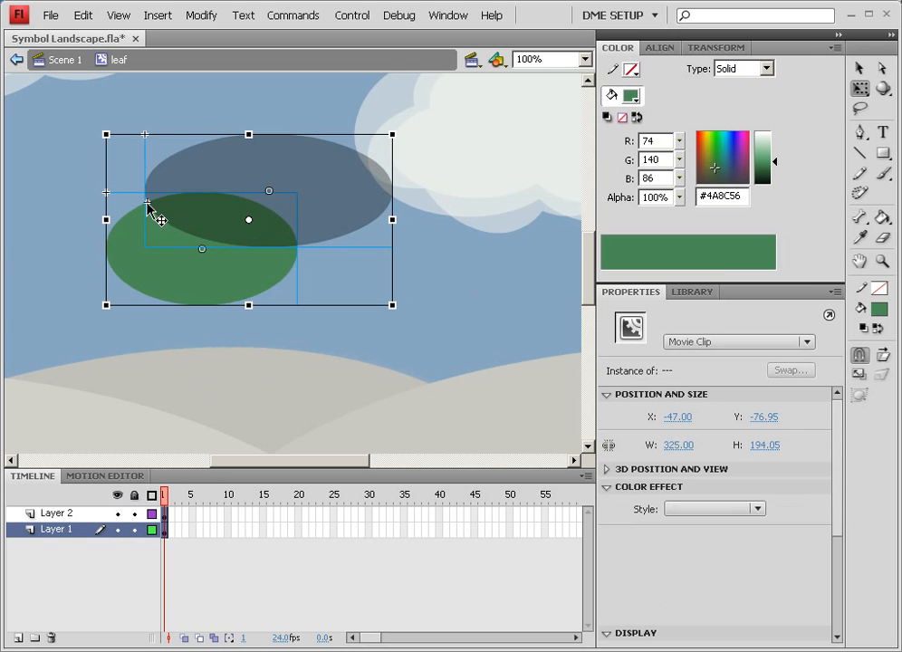
Step: Fine-position both ellipses so their left crossing lies exactly on the registration point, at about X -46.75, Y -77.25
key("ctrl+equal")
key("ctrl+equal")
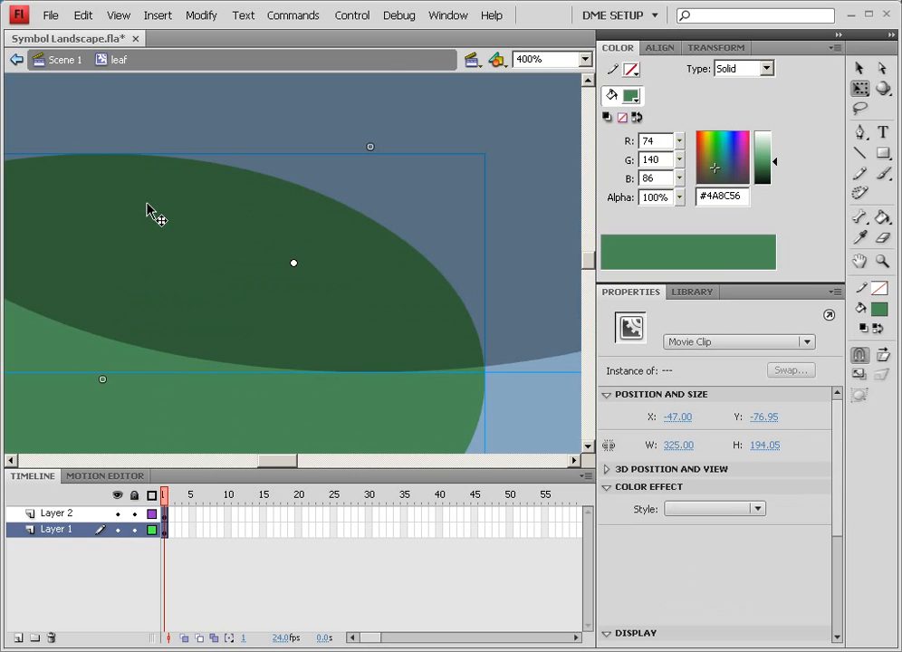
left_click_drag(114, 247, 451, 258)
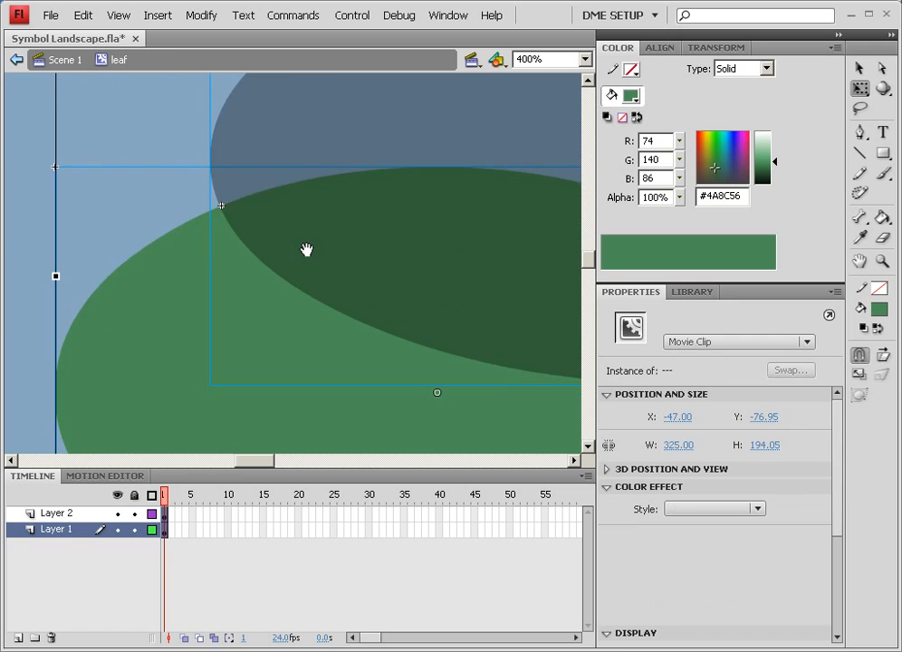
left_click_drag(306, 250, 379, 260)
key("ctrl+equal")
key("ctrl+equal")
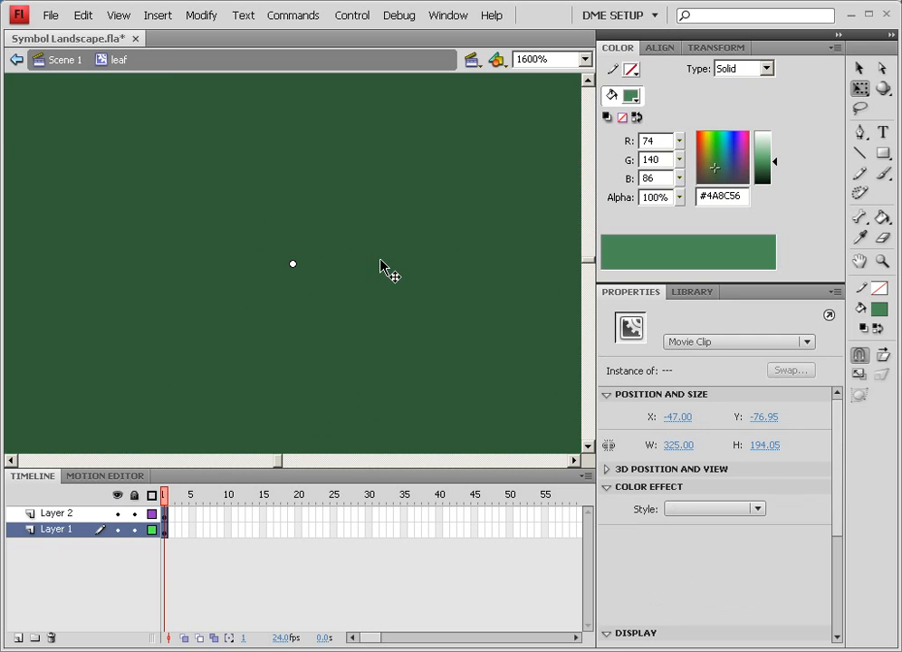
left_click_drag(188, 217, 466, 335)
left_click_drag(280, 231, 589, 323)
left_click_drag(181, 231, 616, 268)
left_click_drag(493, 299, 452, 197)
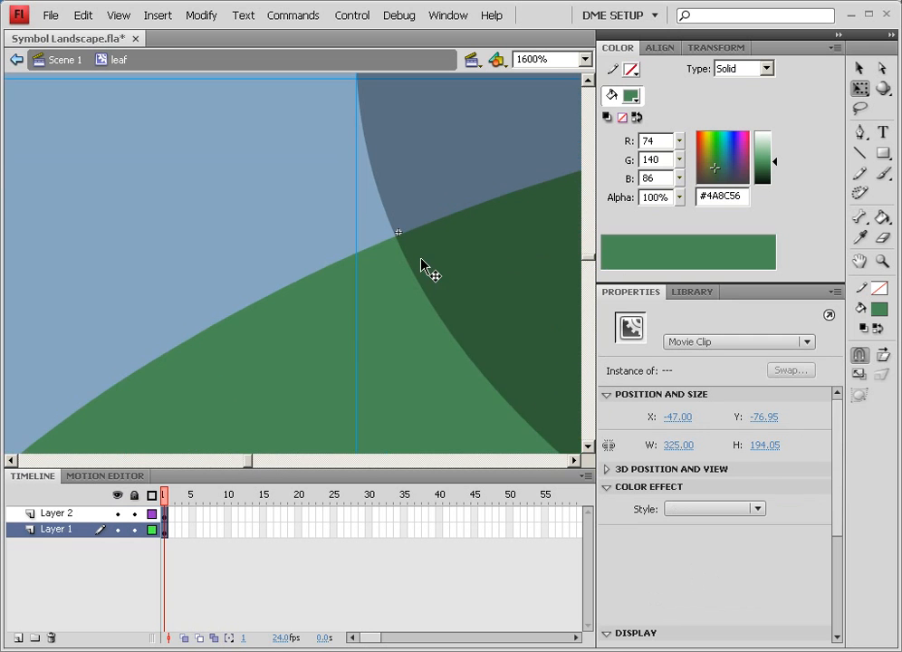
left_click_drag(421, 259, 425, 254)
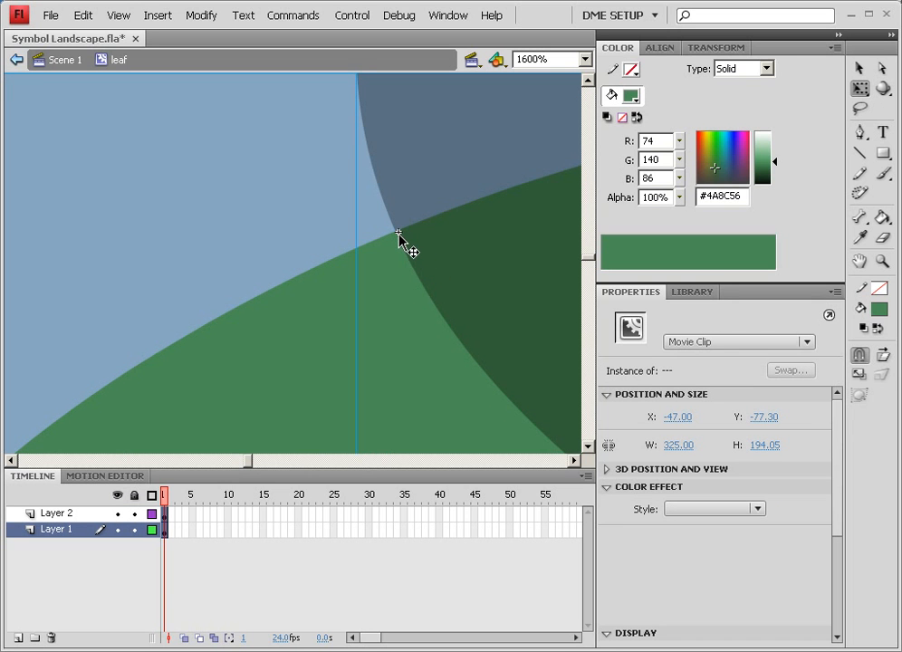
left_click_drag(398, 230, 399, 233)
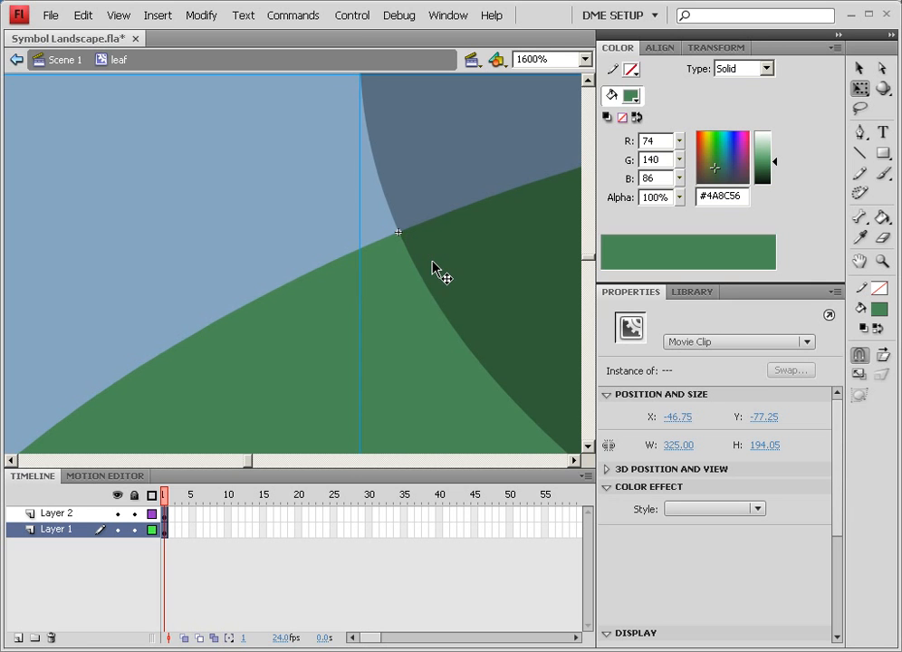
left_click(860, 71)
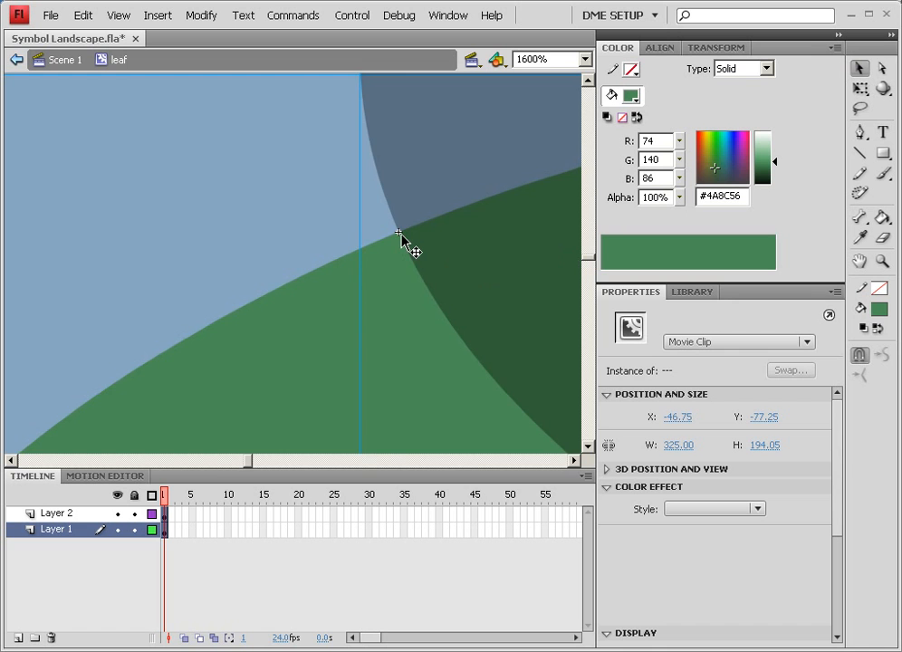
Step: Turn Layer 2 into a mask for Layer 1 so the two ellipses' overlap forms the leaf shape
key("ctrl+minus")
key("ctrl+minus")
key("ctrl+minus")
key("ctrl+minus")
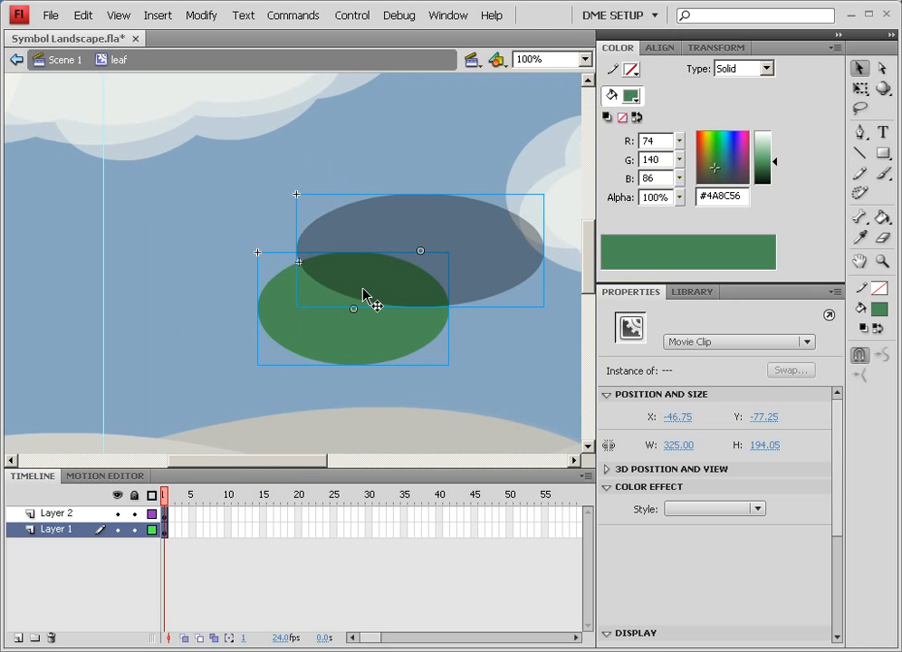
right_click(65, 519)
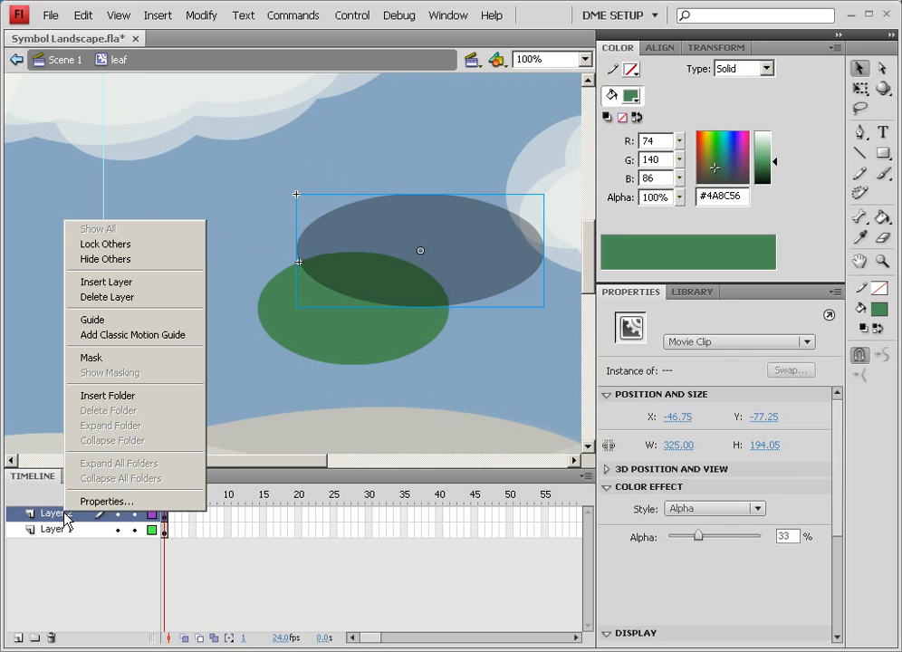
left_click(40, 517)
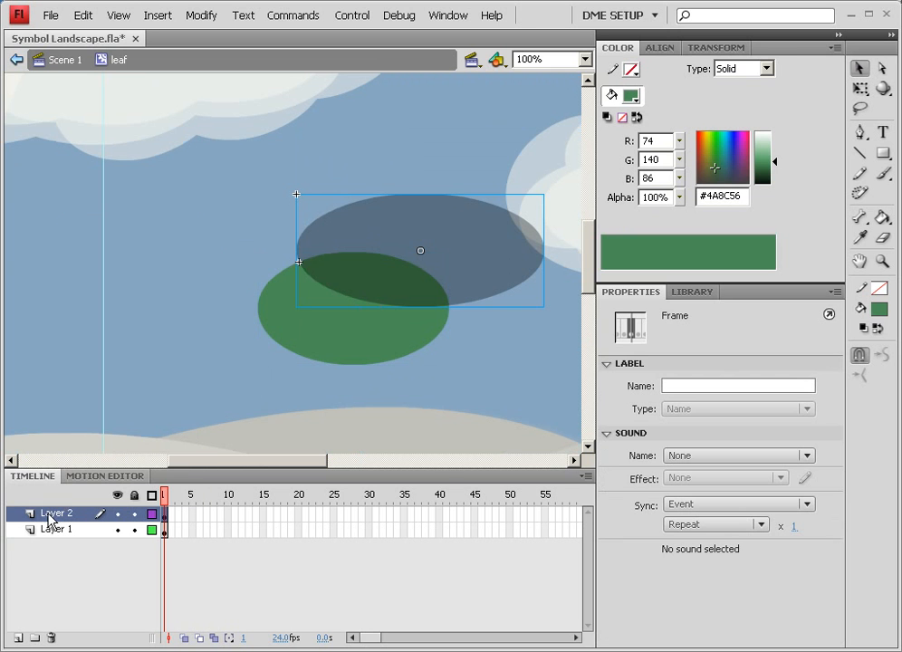
right_click(54, 518)
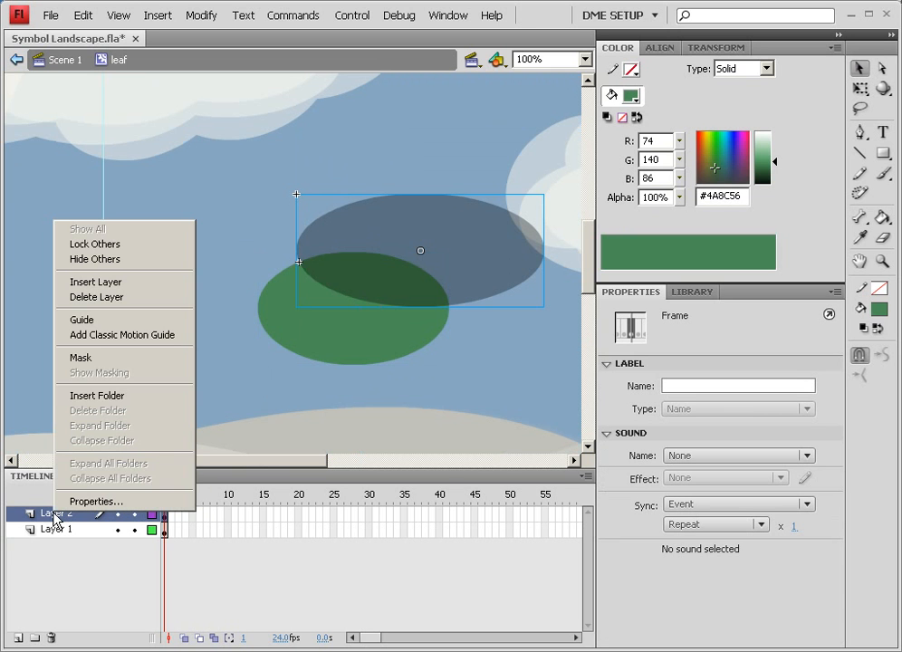
left_click(106, 365)
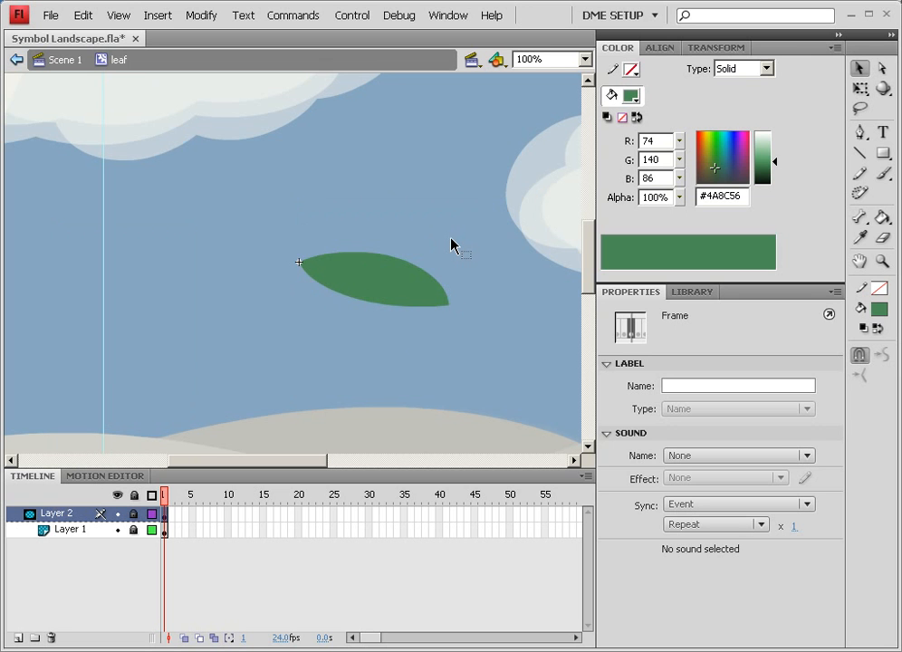
Step: Unlock the mask layer, select its ellipse on the stage, and lock the layer again
left_click(135, 515)
left_click(136, 516)
left_click(135, 514)
left_click(448, 284)
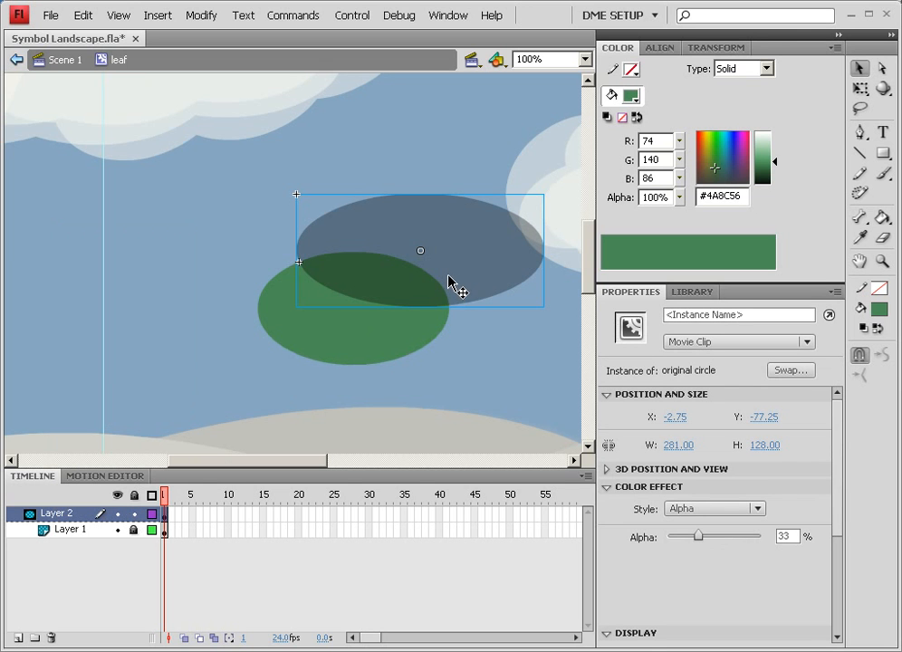
left_click(135, 514)
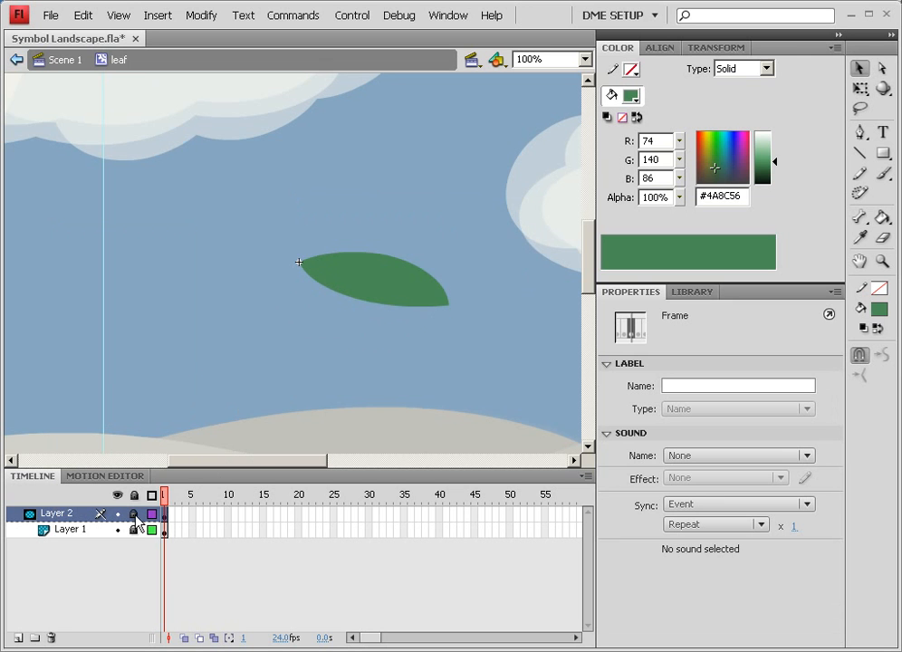
Step: Unlock both leaf layers to select the green ellipse, relock them to preview the mask, and release Layer 1's lock
left_click_drag(134, 513, 136, 529)
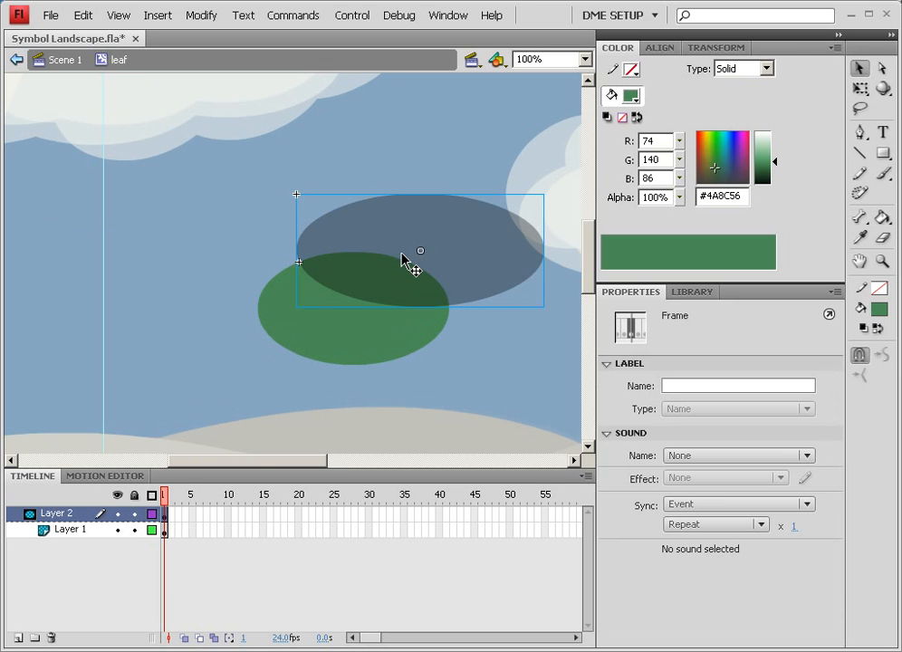
left_click(357, 325)
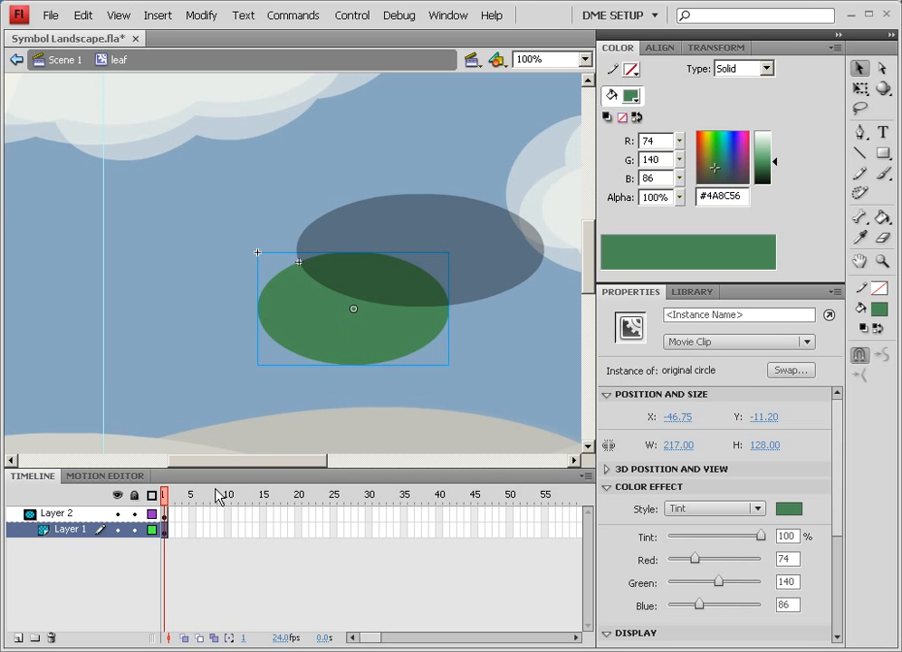
left_click_drag(134, 532, 133, 514)
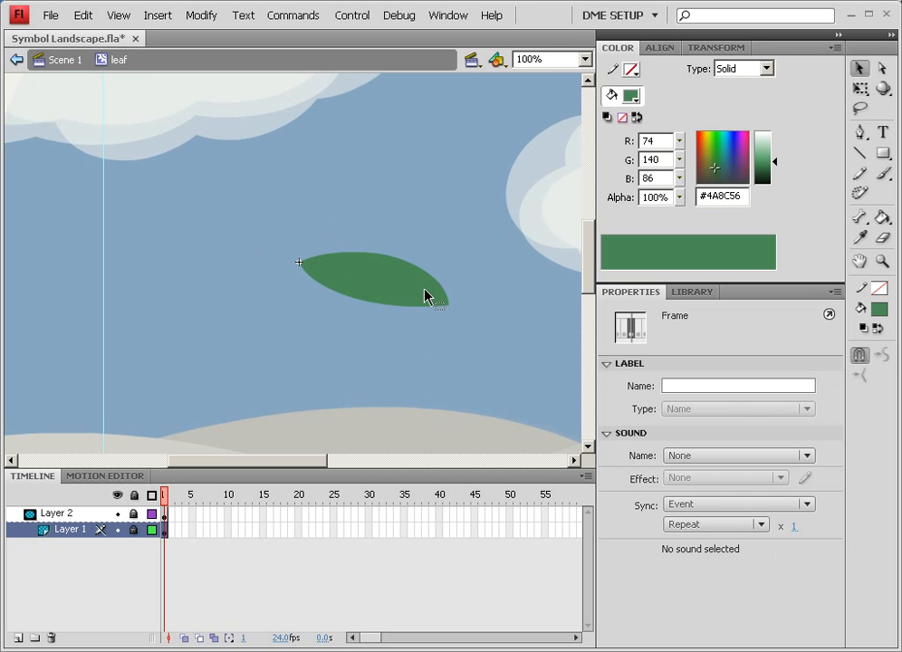
left_click(134, 529)
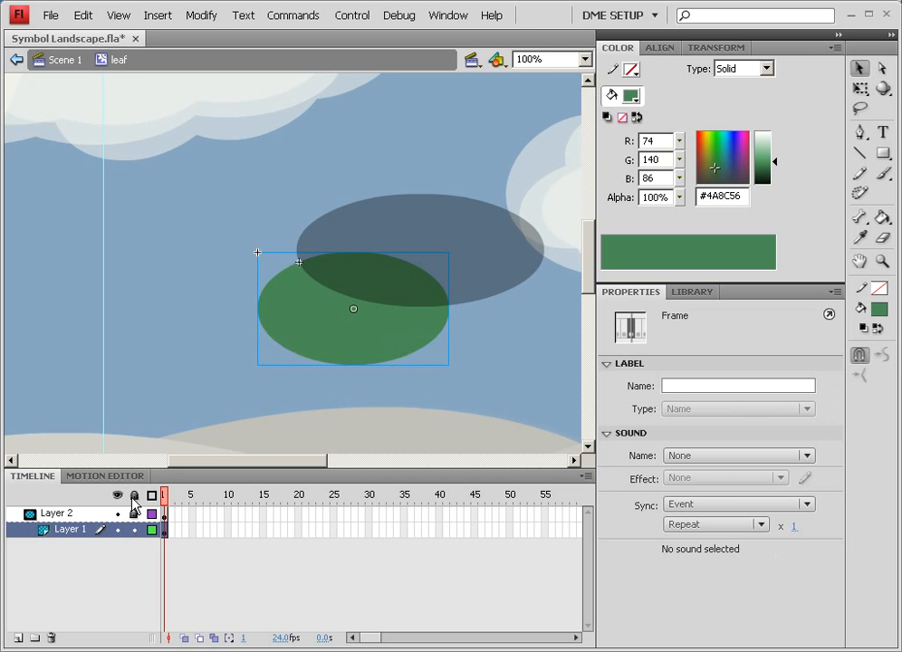
Step: Return to Scene 1, move the leaf instance's transformation point onto its tip, and rotate the leaf clockwise around it
left_click(63, 65)
left_click_drag(397, 298, 416, 300)
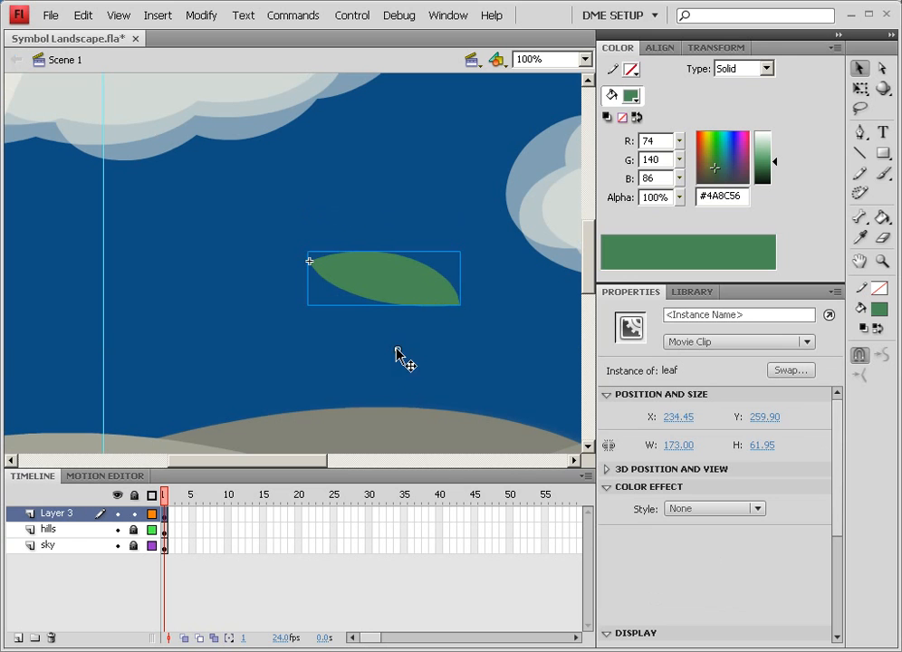
left_click(860, 88)
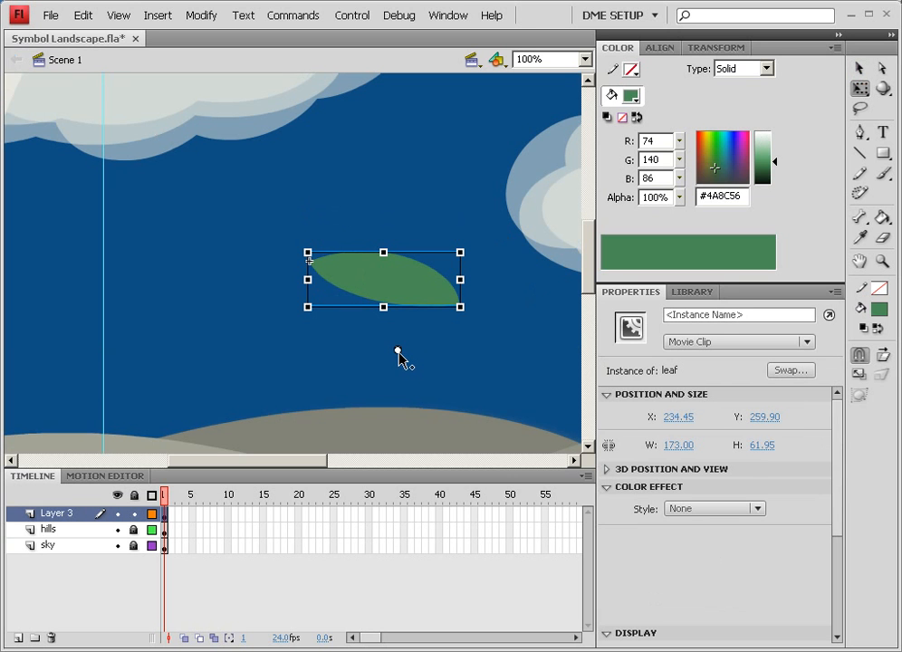
double_click(398, 350)
left_click_drag(477, 298, 420, 304)
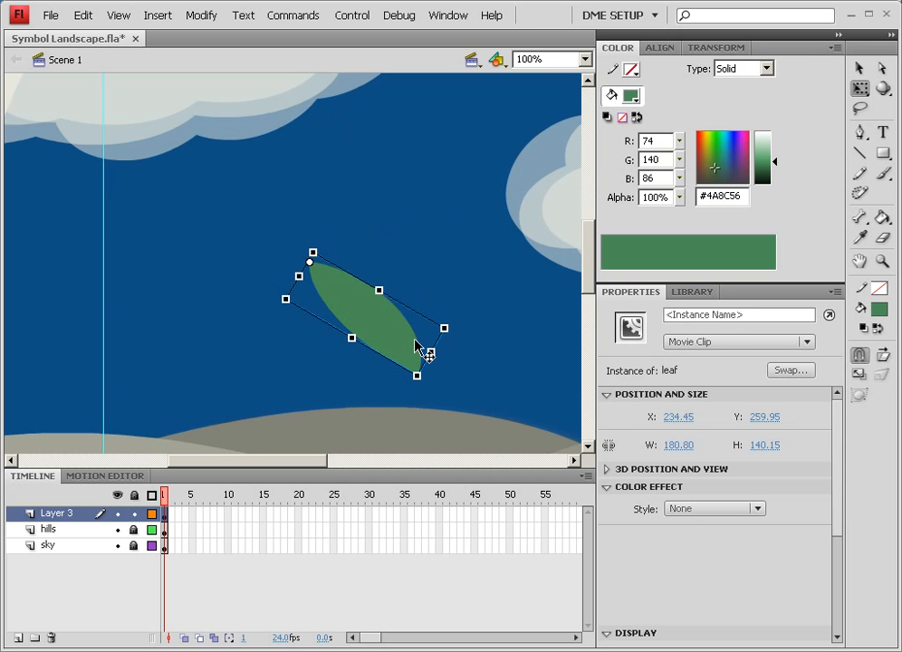
Step: Copy the rotated leaf instance to the clipboard
right_click(399, 340)
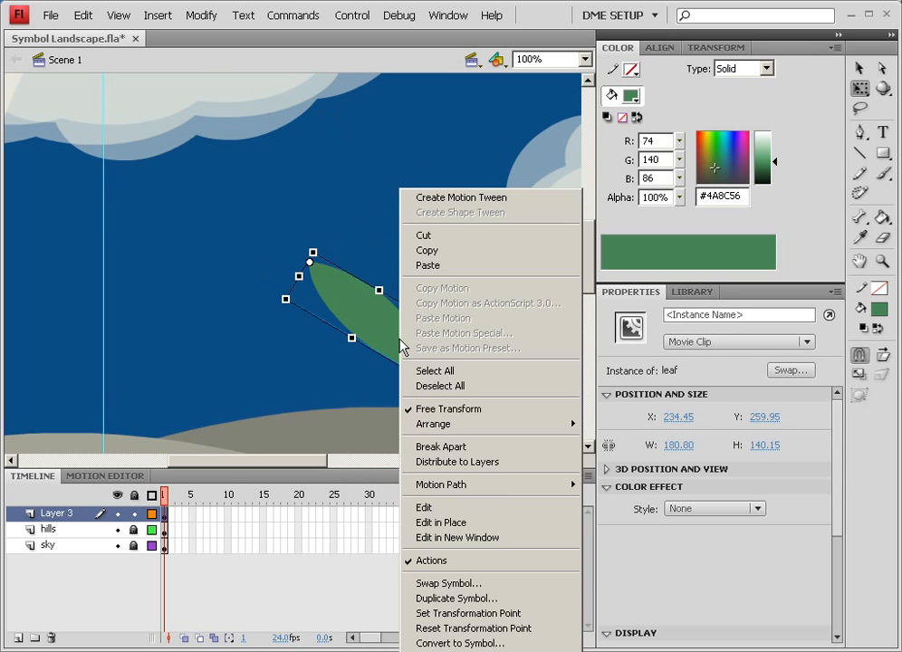
left_click(339, 253)
left_click(84, 17)
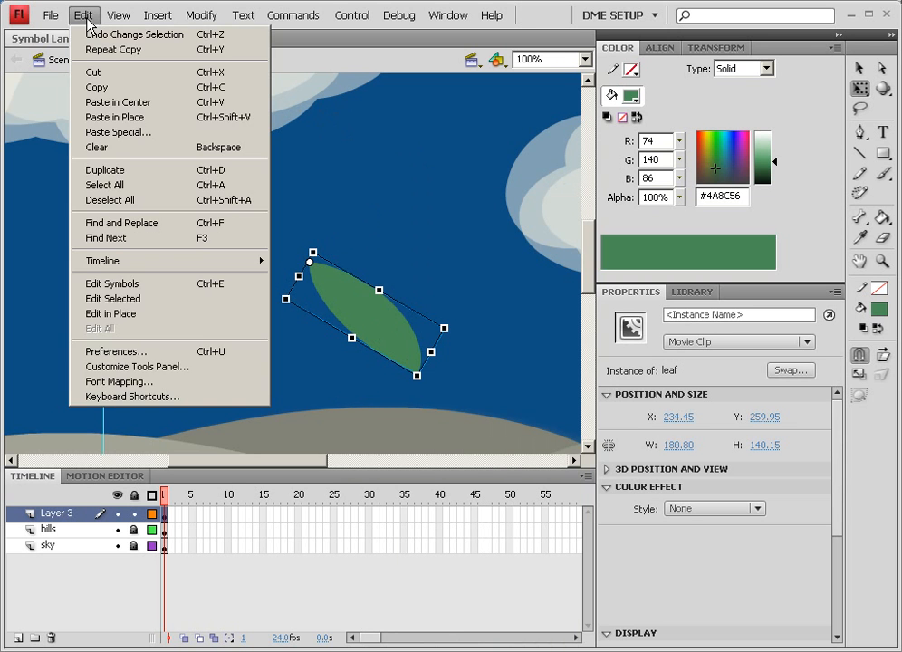
left_click(96, 87)
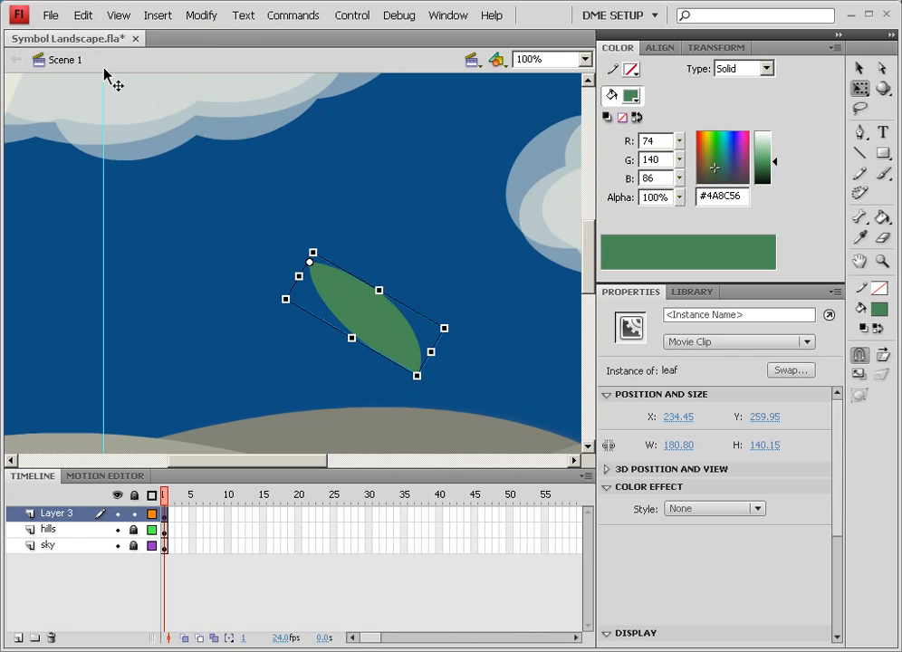
left_click(82, 15)
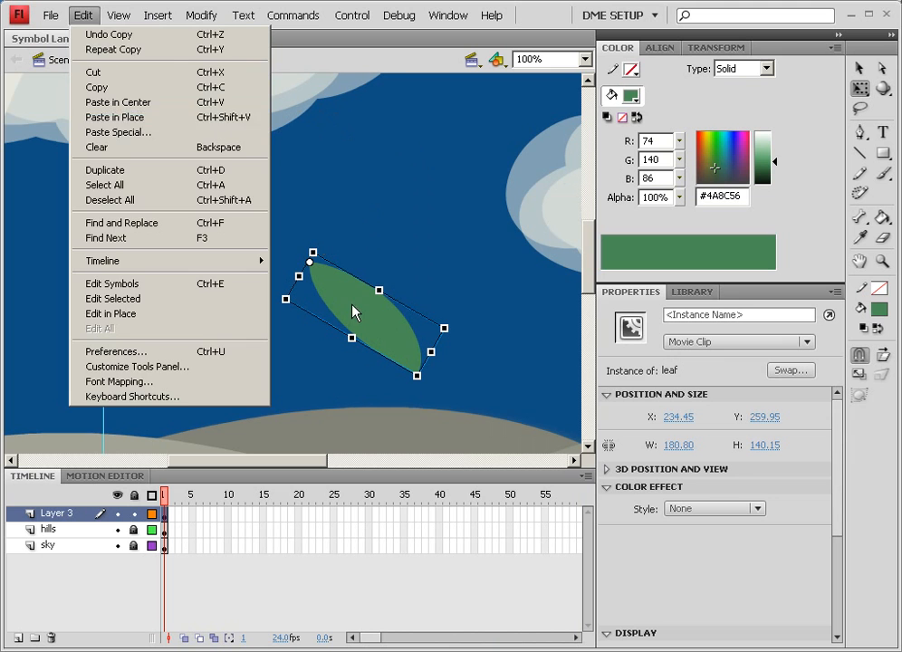
left_click(354, 309)
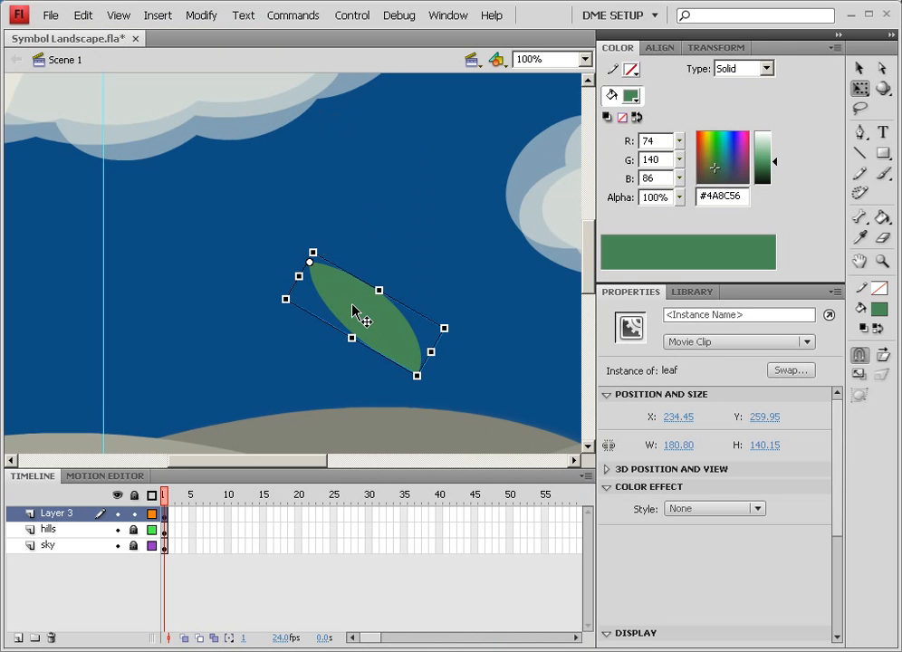
Step: Duplicate the leaf in place twice and rotate the copies upward around the shared tip to form a three-leaf fan
left_click_drag(453, 313, 451, 148)
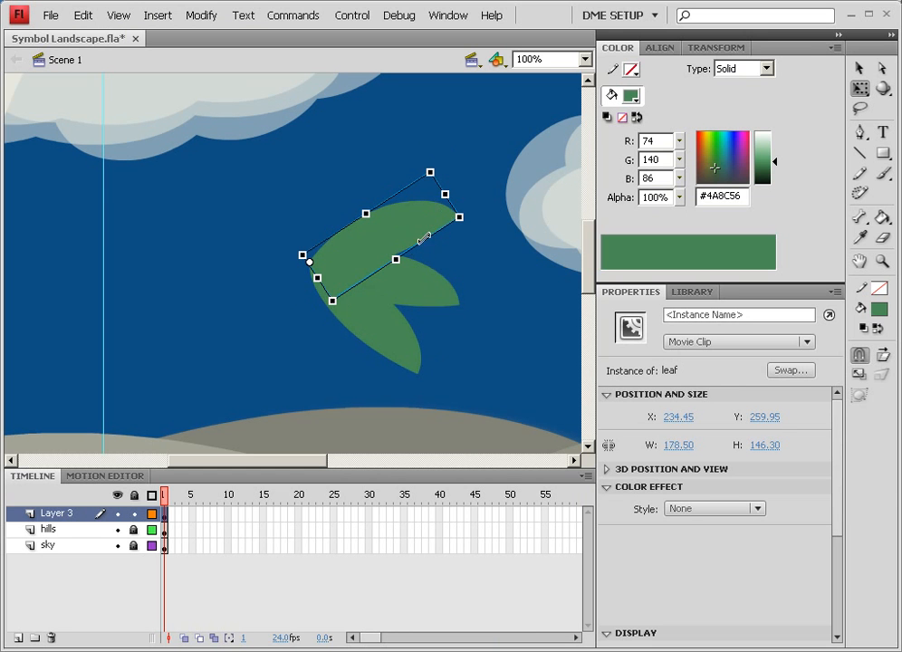
key("ctrl+z")
key("ctrl+y")
key("ctrl+z")
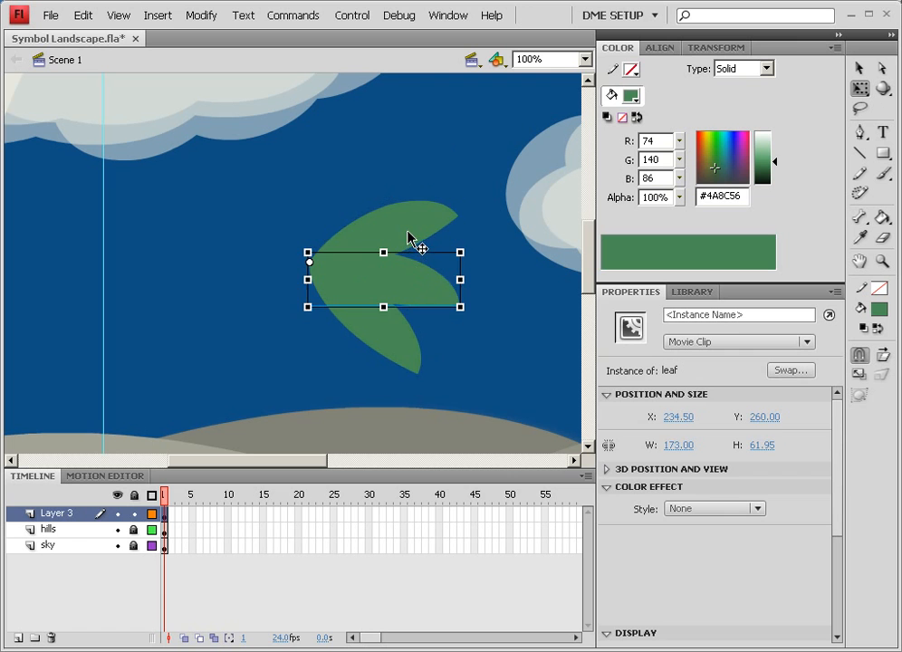
key("ctrl+y")
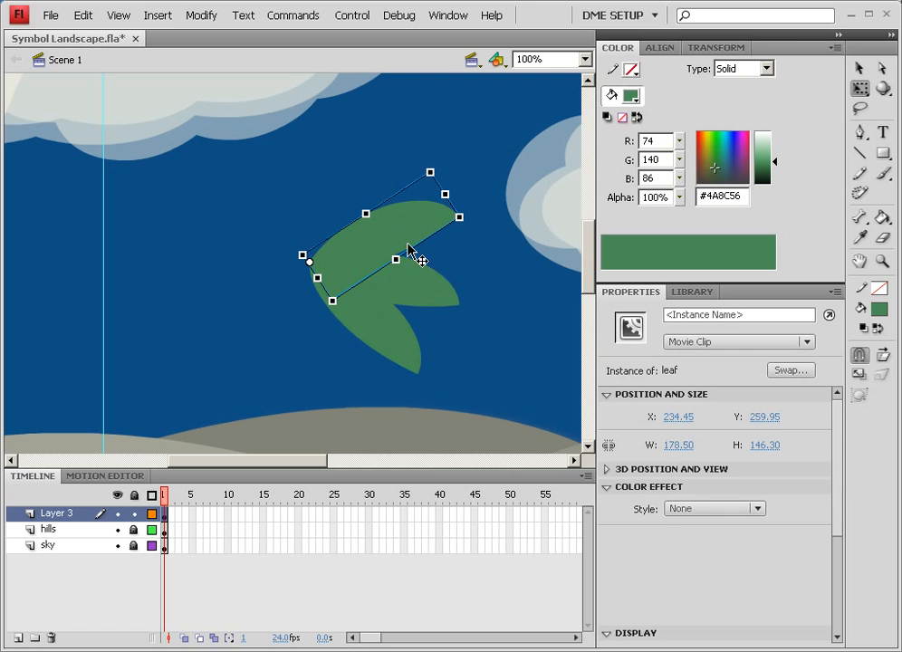
Step: Apply a Brightness color effect of about 11% to the upper leaf
left_click(717, 509)
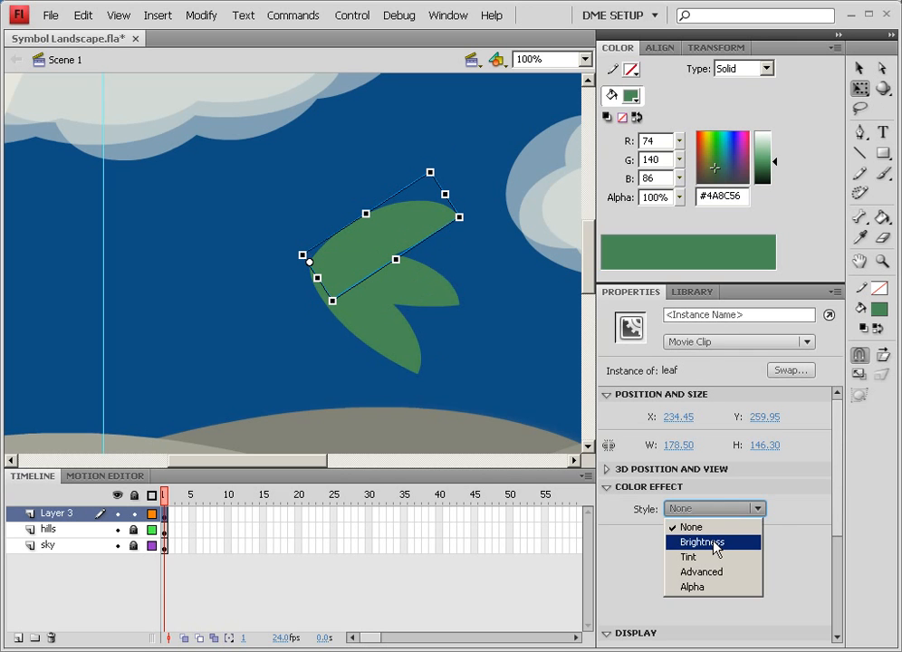
left_click(715, 542)
left_click_drag(725, 535, 721, 535)
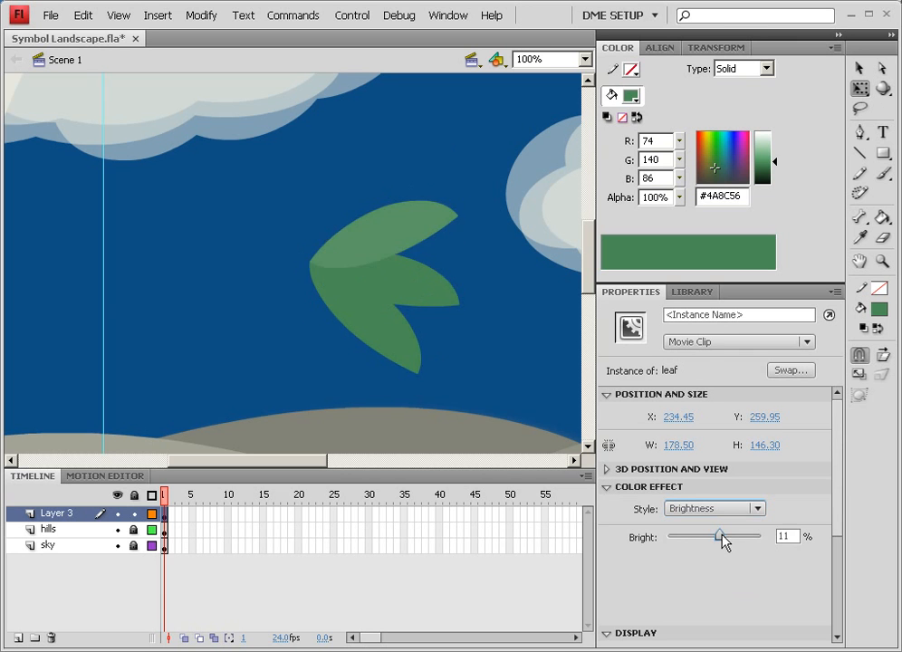
Step: Apply a Brightness color effect of about -13% to the middle leaf
left_click(420, 298)
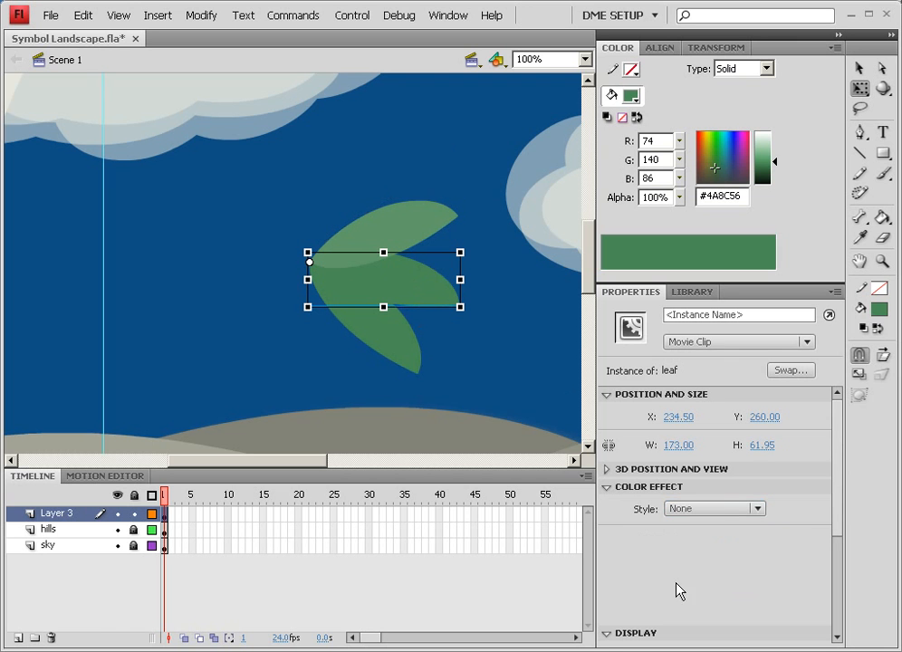
left_click(694, 509)
left_click(697, 541)
mouse_move(714, 537)
left_mouse_down()
mouse_move(721, 544)
mouse_move(709, 538)
left_mouse_up()
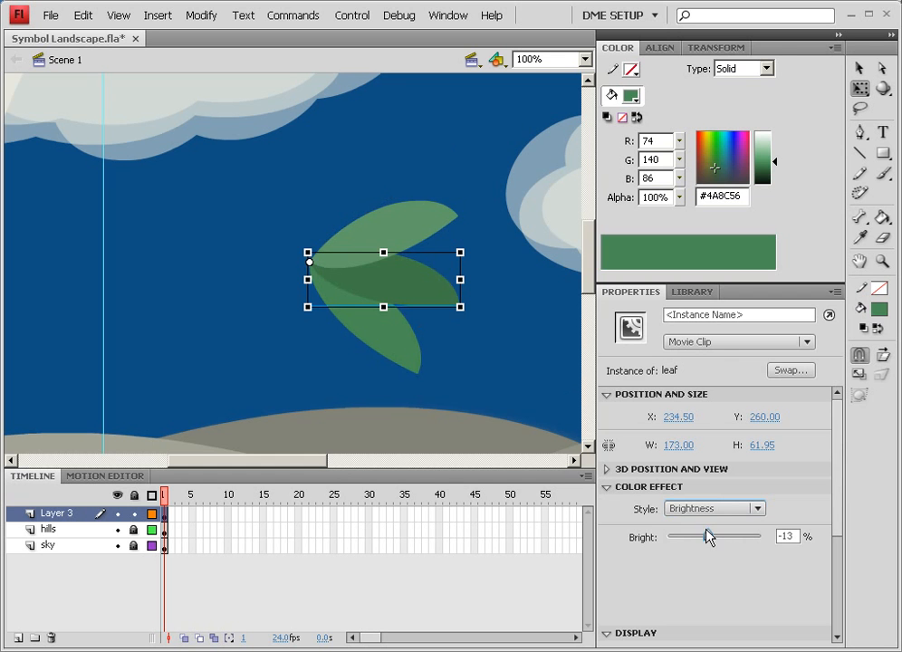
Step: Select all three leaves and move the fan together to about X 189, Y 133
left_click(383, 332, "shift")
left_click(423, 277, "shift")
left_click(418, 213, "shift")
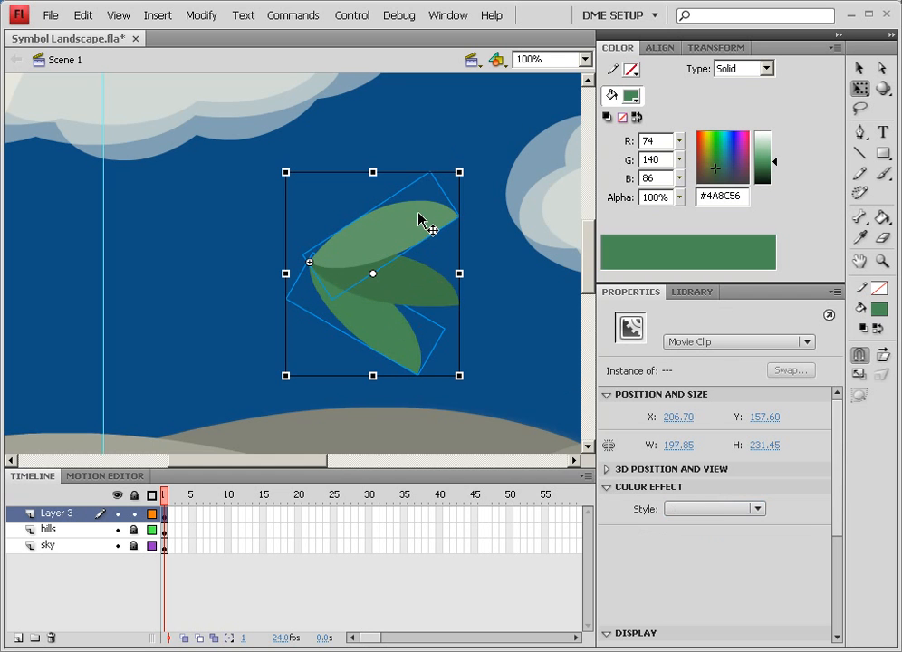
left_click(421, 280, "shift")
left_click_drag(421, 279, 405, 258)
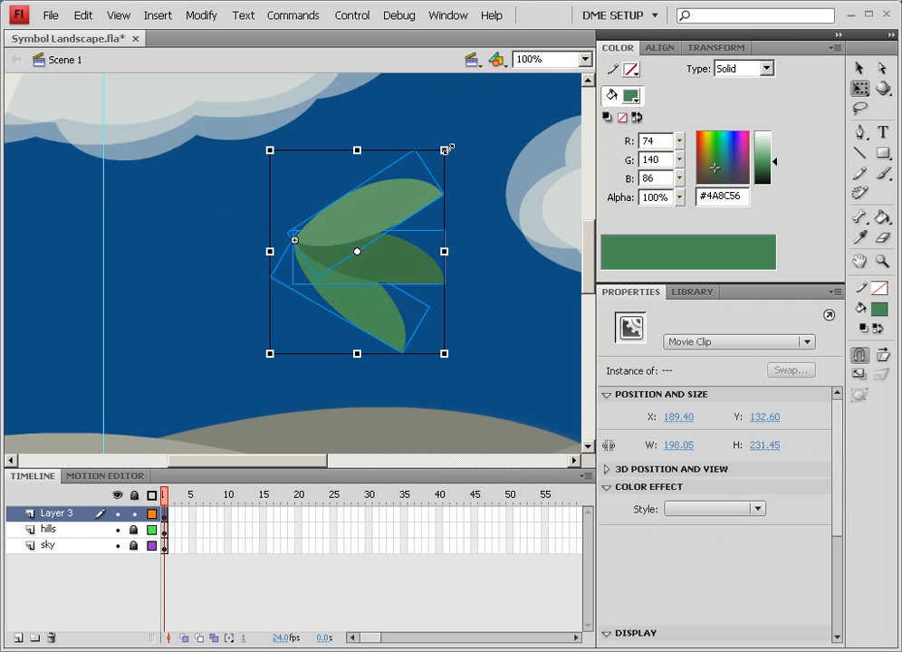
Step: Convert the three selected leaves into a movie clip symbol named frond1
right_click(369, 222)
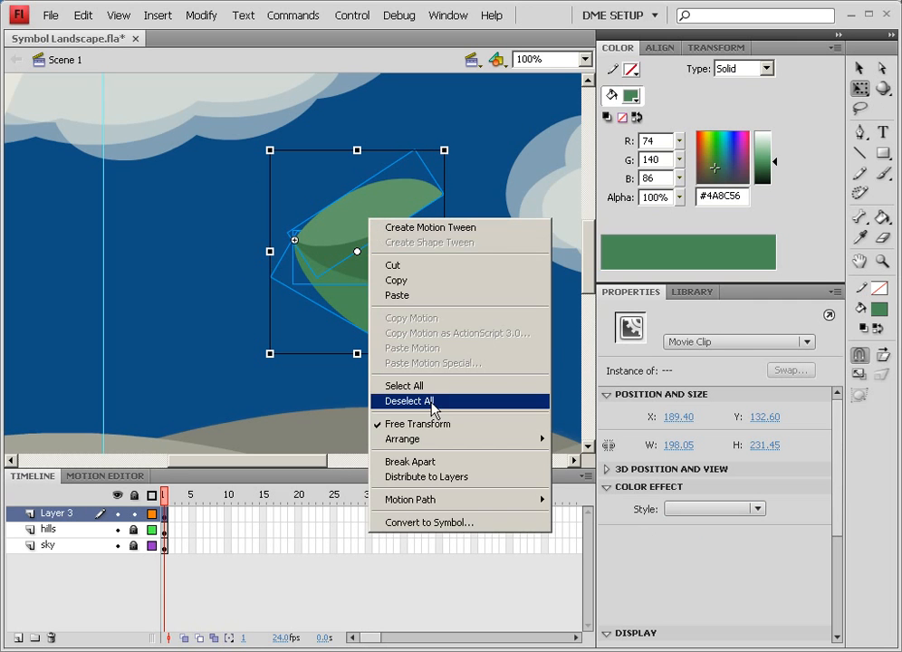
left_click(437, 531)
type("frond1")
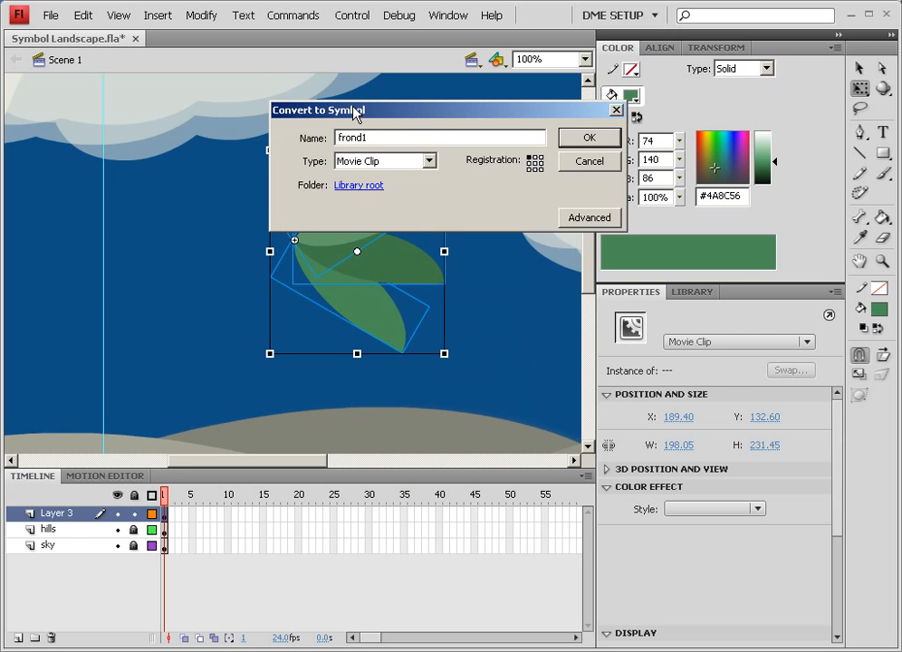
key("Return")
Step: Scale the frond to about 71 by 83 px and overlap it with a copy rotated counterclockwise at about X 260, Y 277
left_click_drag(443, 152, 408, 199)
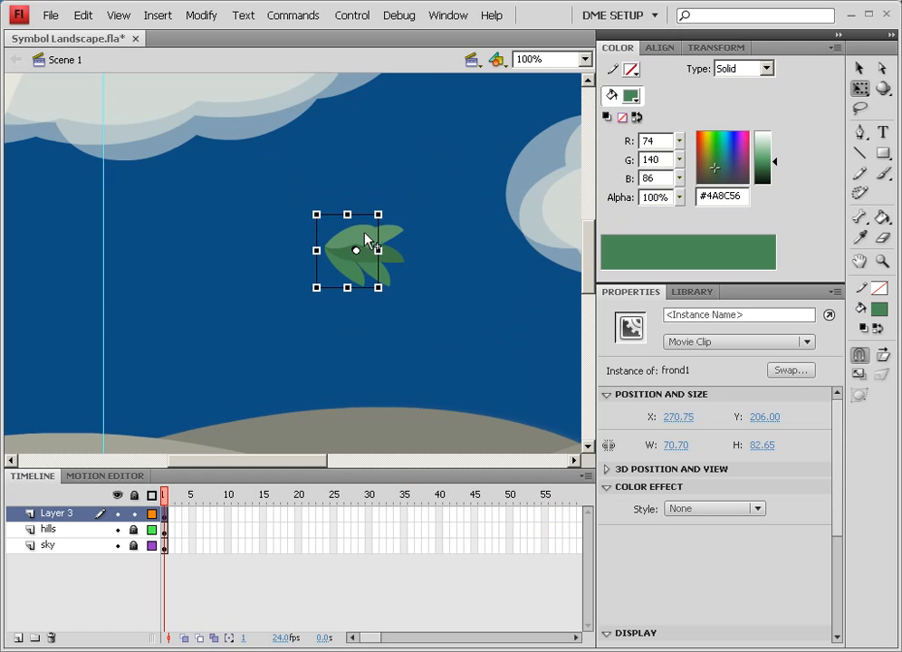
left_click_drag(385, 207, 284, 248)
left_click_drag(367, 270, 356, 244)
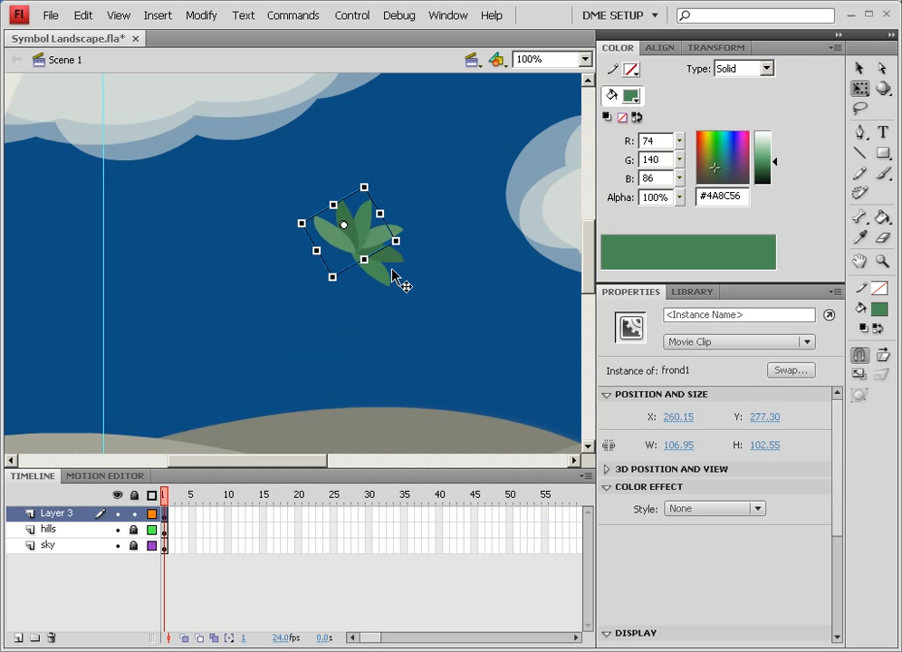
Step: Duplicate both fronds, fit one copy into the cluster rotated about 45° counterclockwise and scaled to about 78 by 78 px, and delete the other copy
left_click(384, 237, "shift")
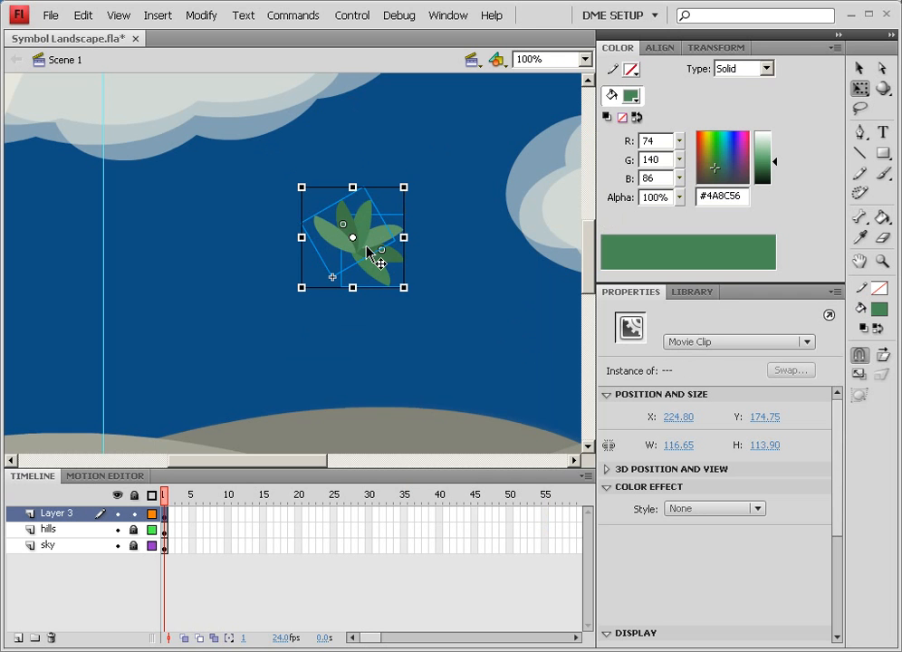
left_click_drag(365, 238, 431, 188)
left_click(459, 227)
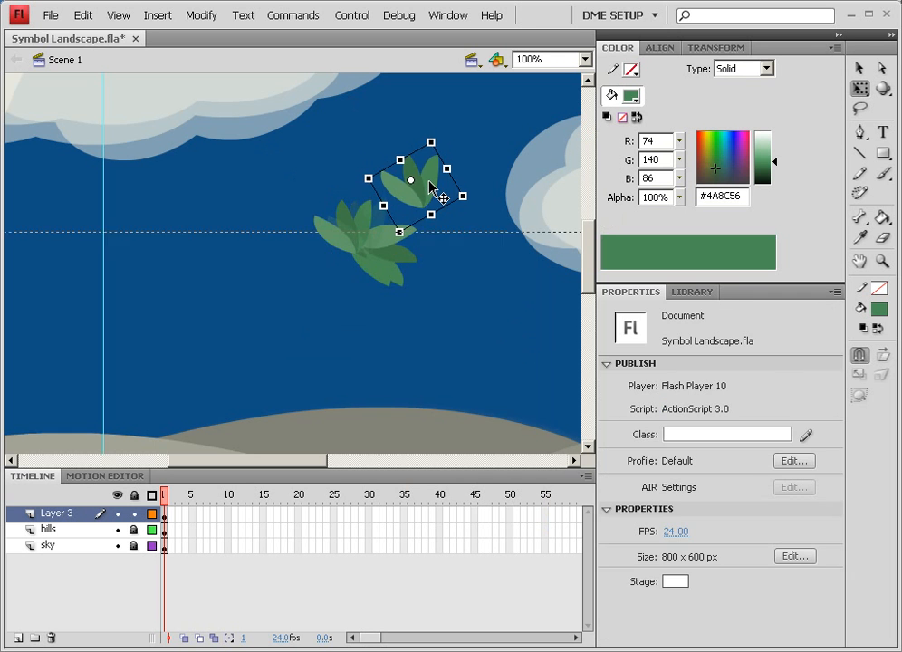
left_click(387, 252)
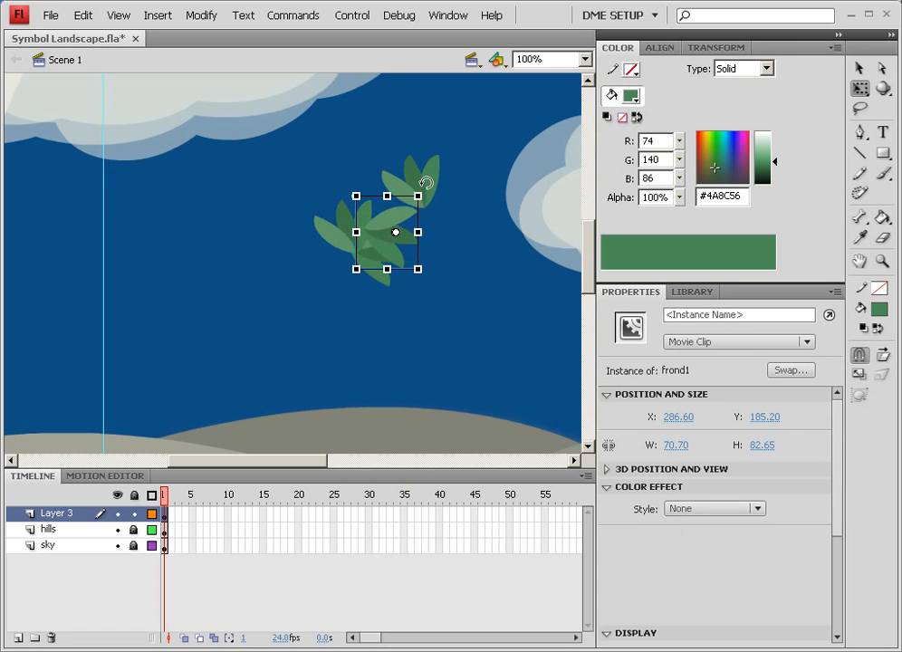
left_click_drag(426, 183, 388, 175)
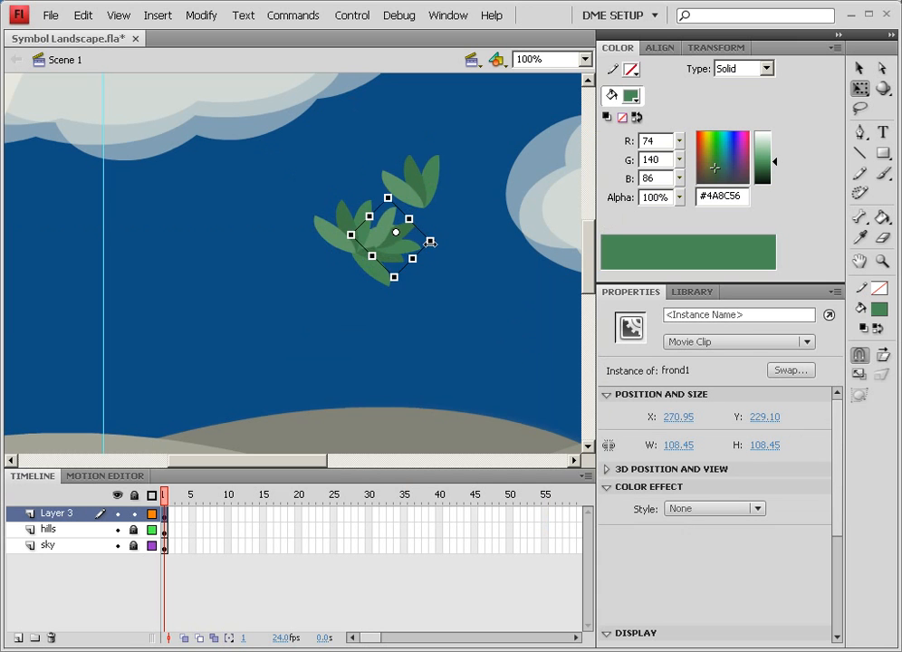
left_click_drag(430, 242, 302, 224)
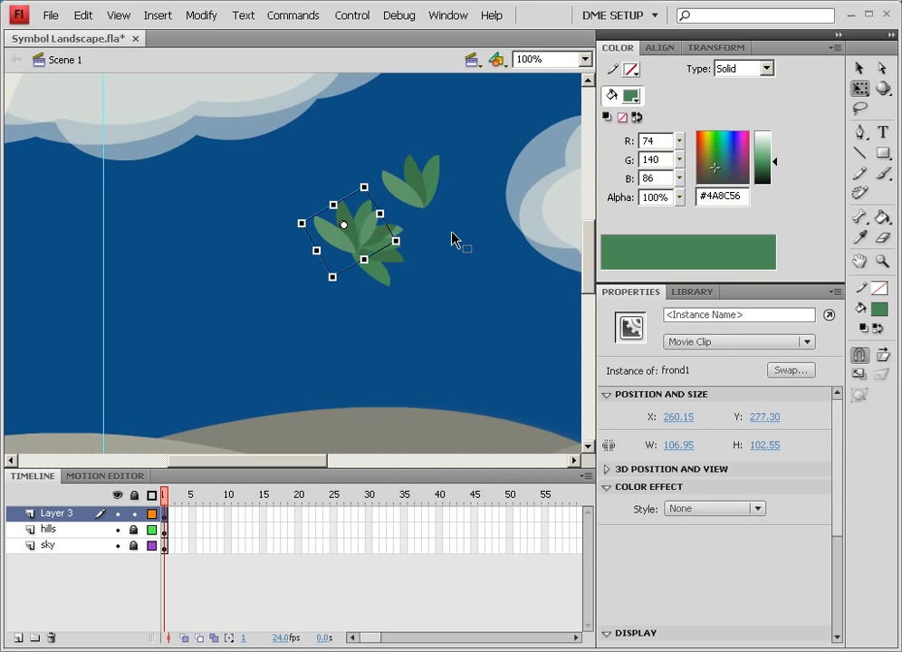
left_click(420, 303)
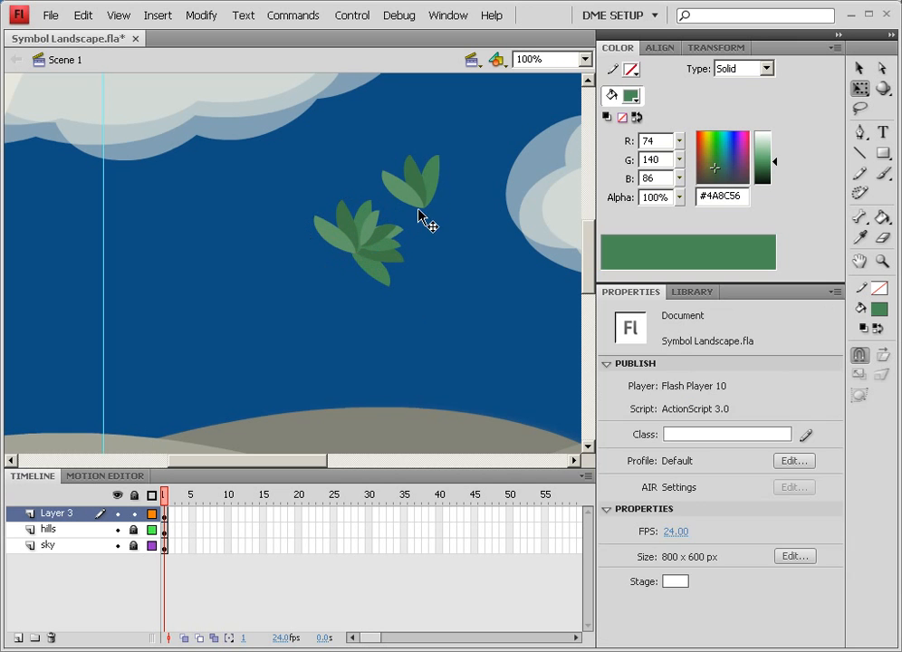
left_click(422, 198)
key("Delete")
Step: Select all three fronds, rotate them together counterclockwise so they fan upward, and move them above the hill to about X 201, Y 313
left_click(380, 252)
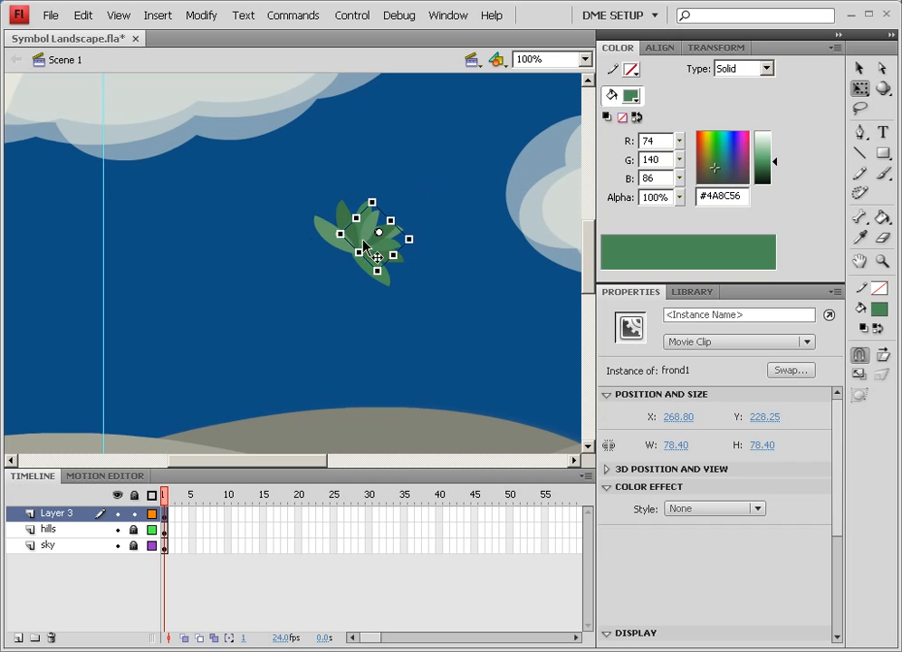
left_click(324, 231, "shift")
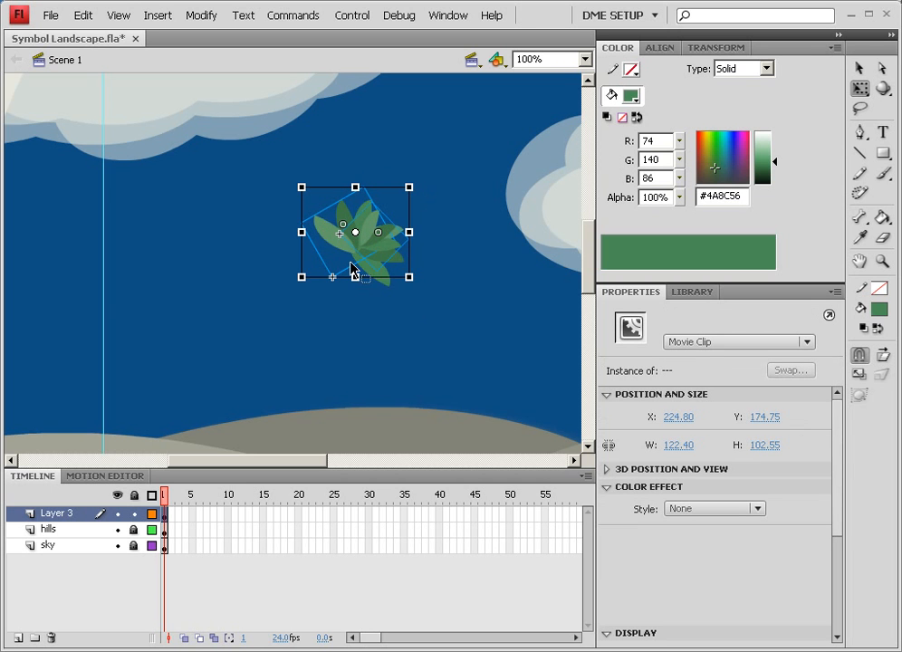
key("ctrl+g")
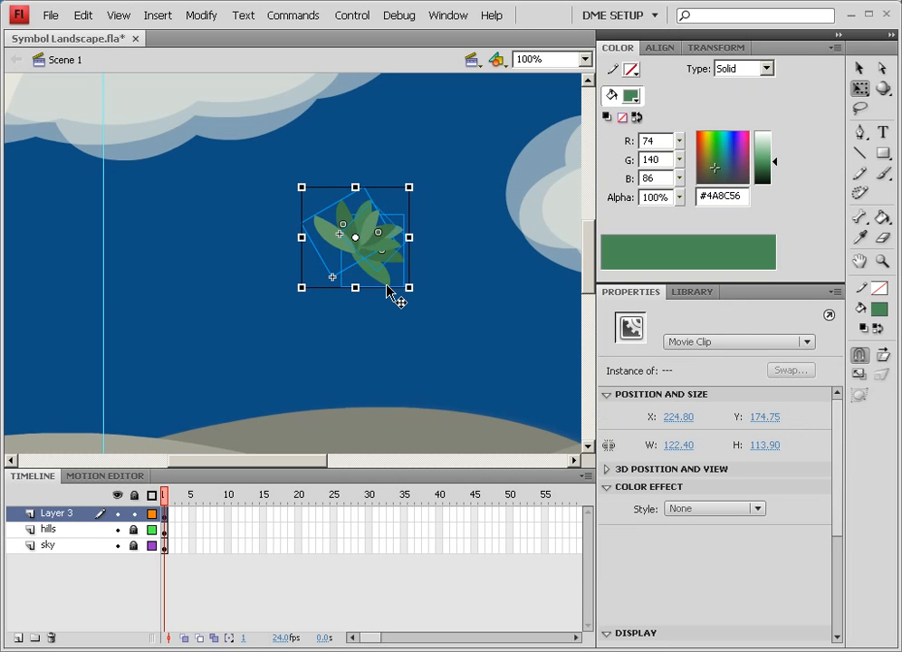
left_click_drag(414, 171, 360, 159)
left_click_drag(372, 235, 355, 354)
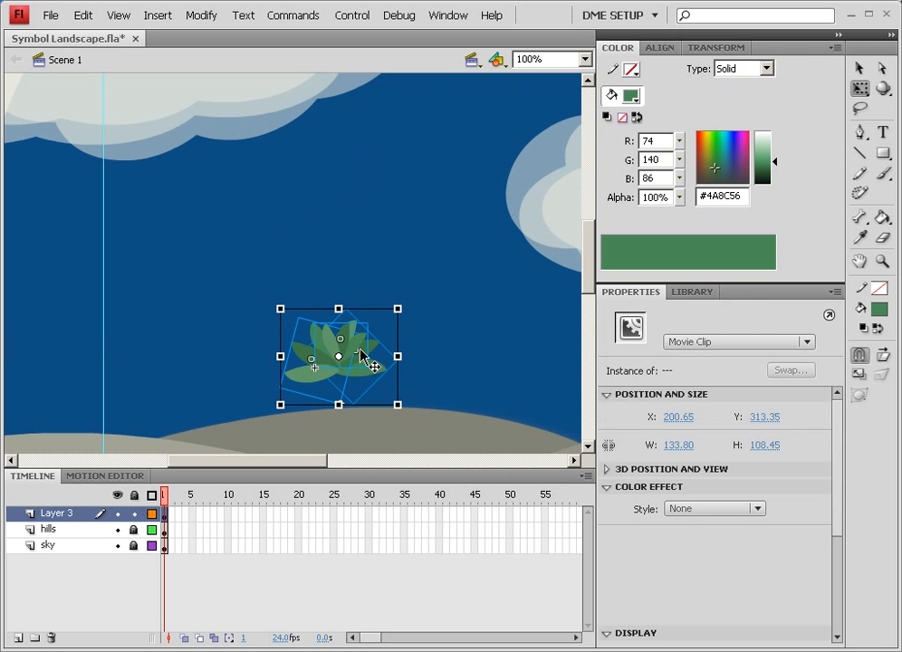
Step: Convert the three selected fronds into a movie clip symbol named plant1
right_click(361, 356)
left_click(423, 649)
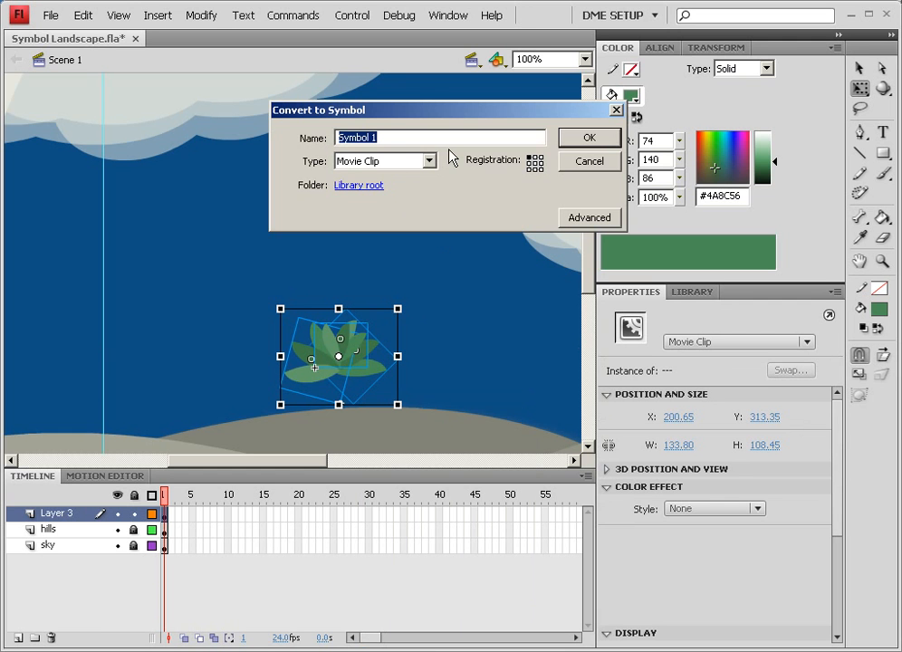
type("plant1")
key("Return")
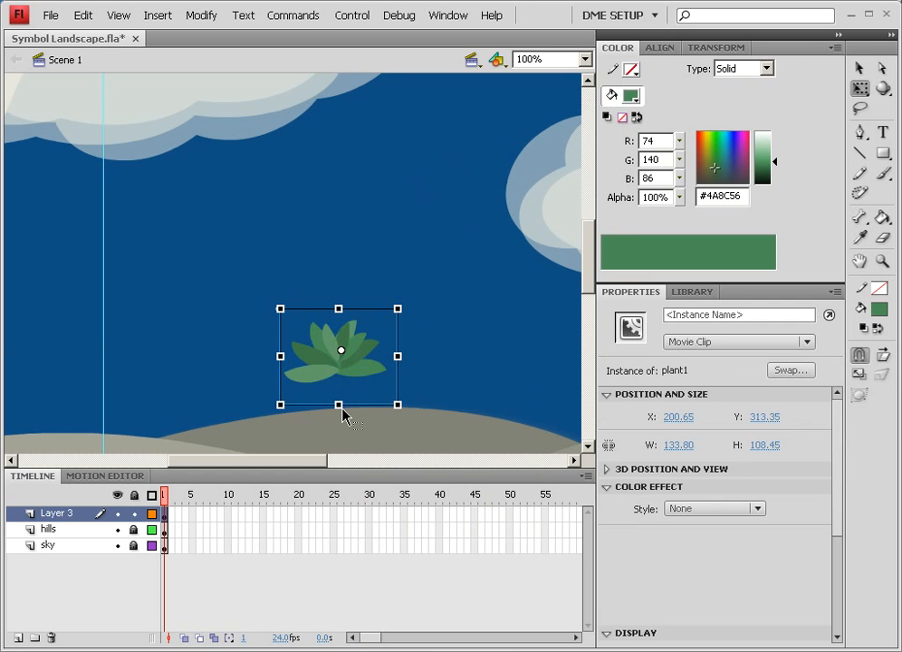
Step: Place the plant on the back hill with a copy beside it, scaled to about 100 by 81 px at about X 189, Y 403
left_click_drag(350, 366, 351, 422)
left_click_drag(381, 367, 369, 376)
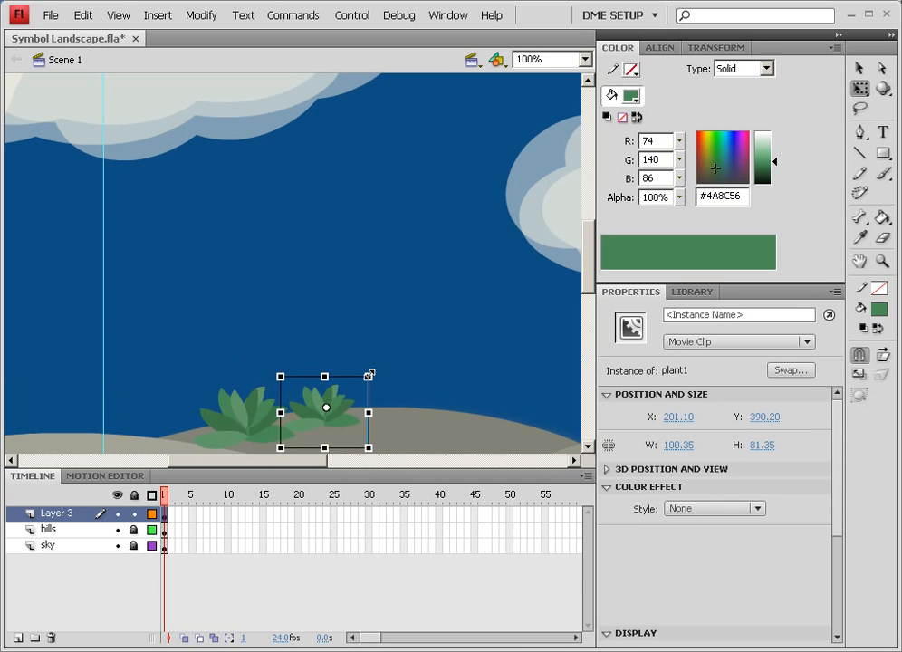
left_click_drag(341, 423, 331, 434)
Step: Add a Drop Shadow filter to the smaller plant with Medium quality and about 13% strength
left_click_drag(401, 428, 453, 284)
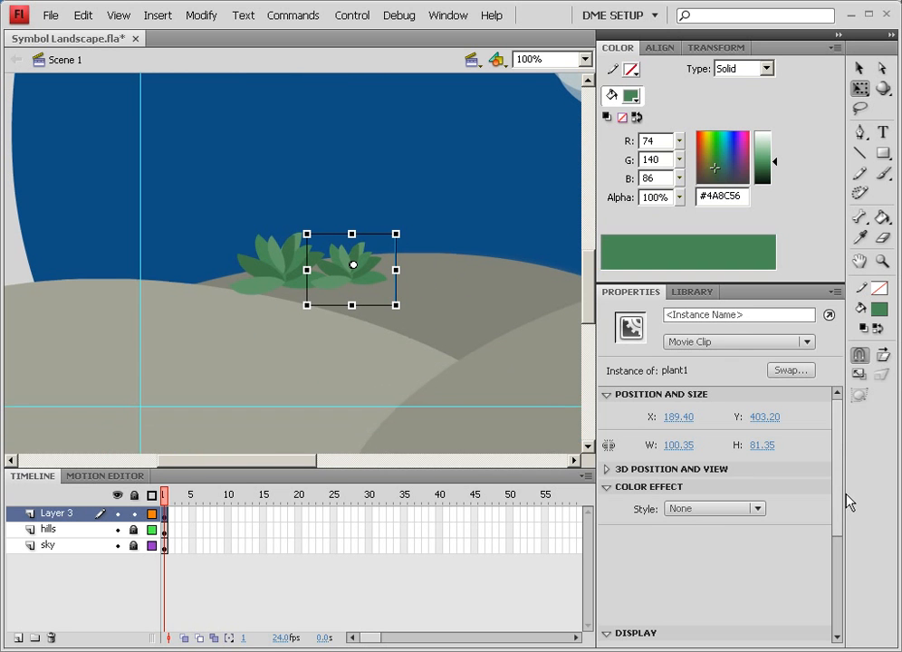
scroll(841, 497, "down", 3)
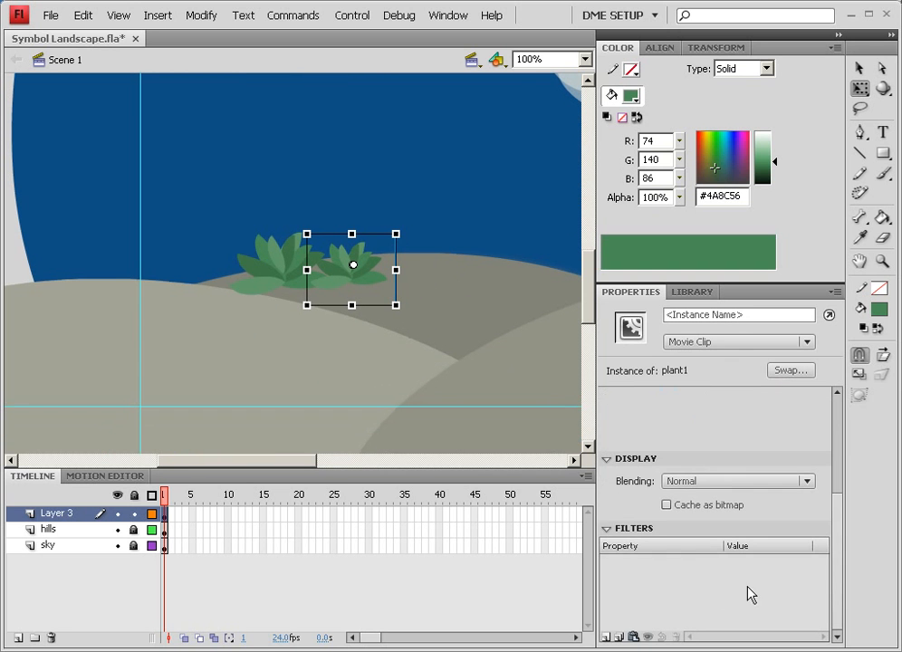
left_click(608, 637)
left_click(629, 527)
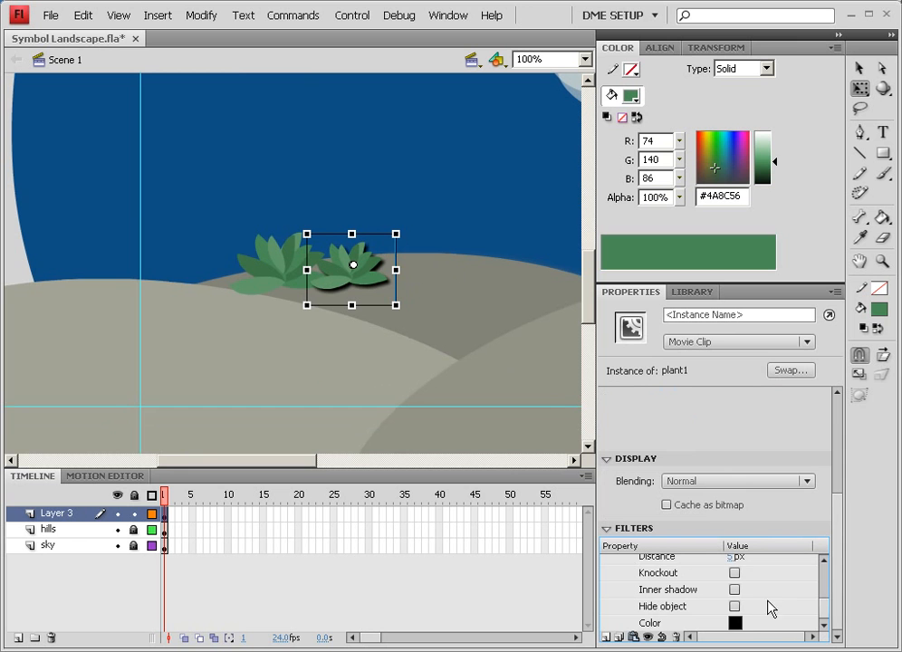
scroll(823, 596, "up", 3)
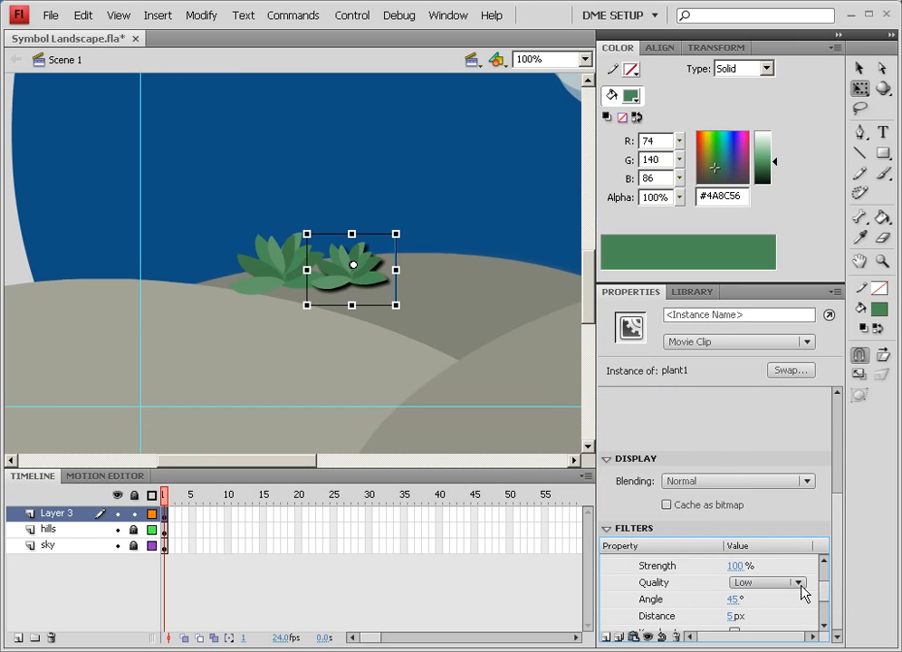
left_click(799, 584)
left_click(758, 616)
left_click(732, 566)
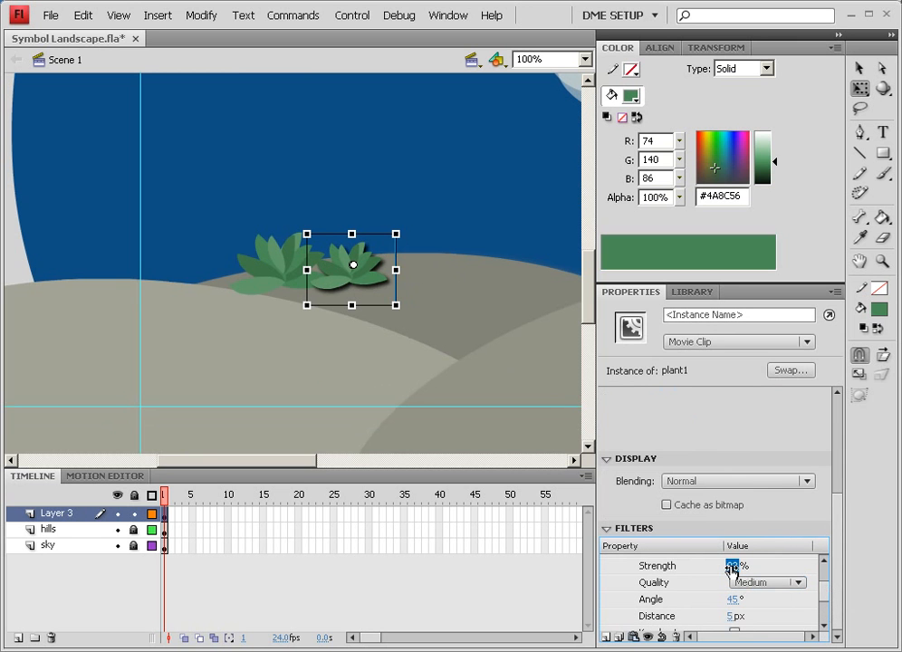
left_click_drag(732, 568, 661, 565)
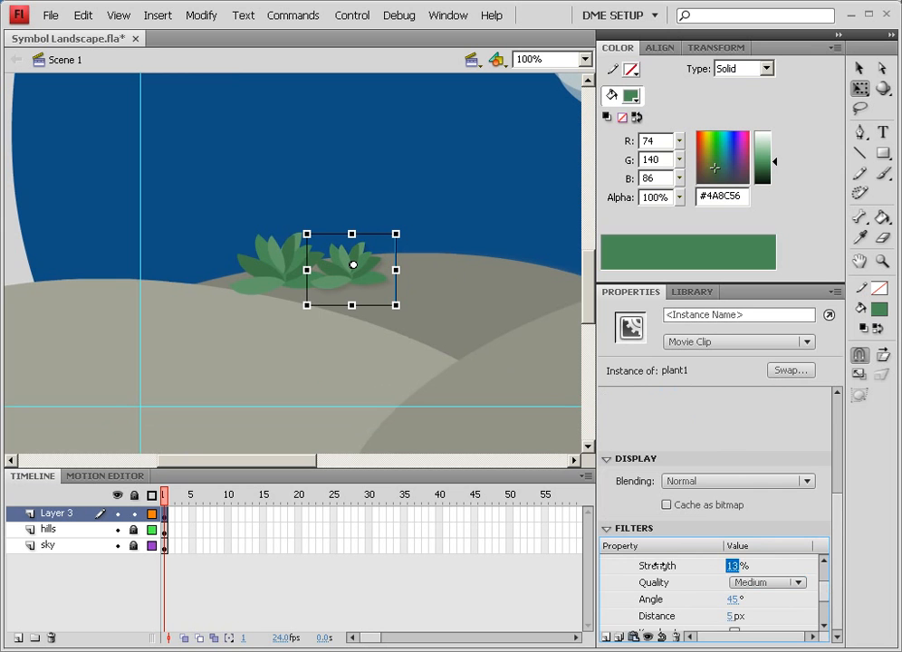
Step: Add a Drop Shadow filter to the larger plant with about 17% strength and Medium quality
left_click(291, 288)
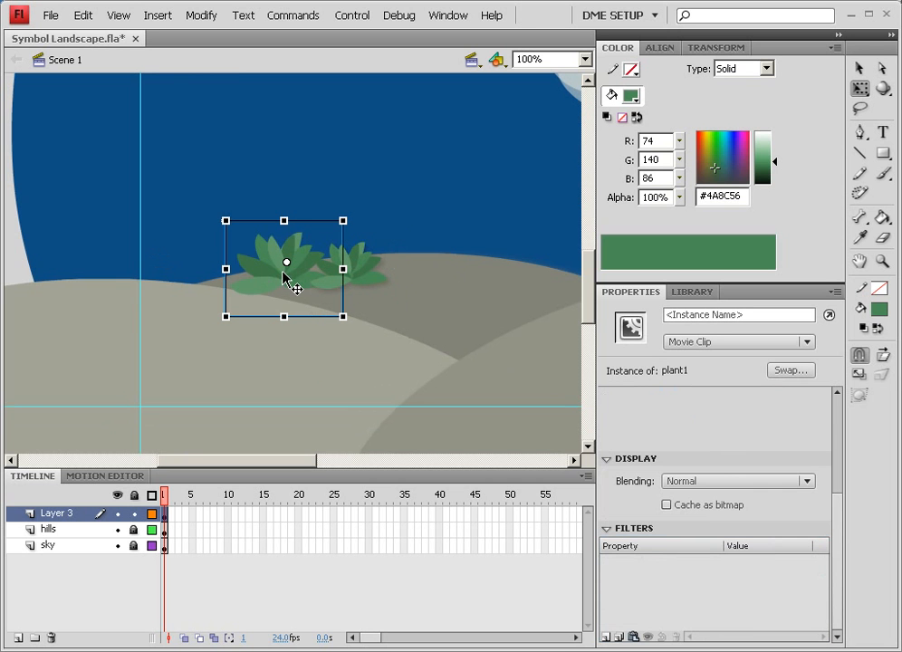
left_click(610, 640)
left_click(647, 540)
scroll(825, 609, "down", 3)
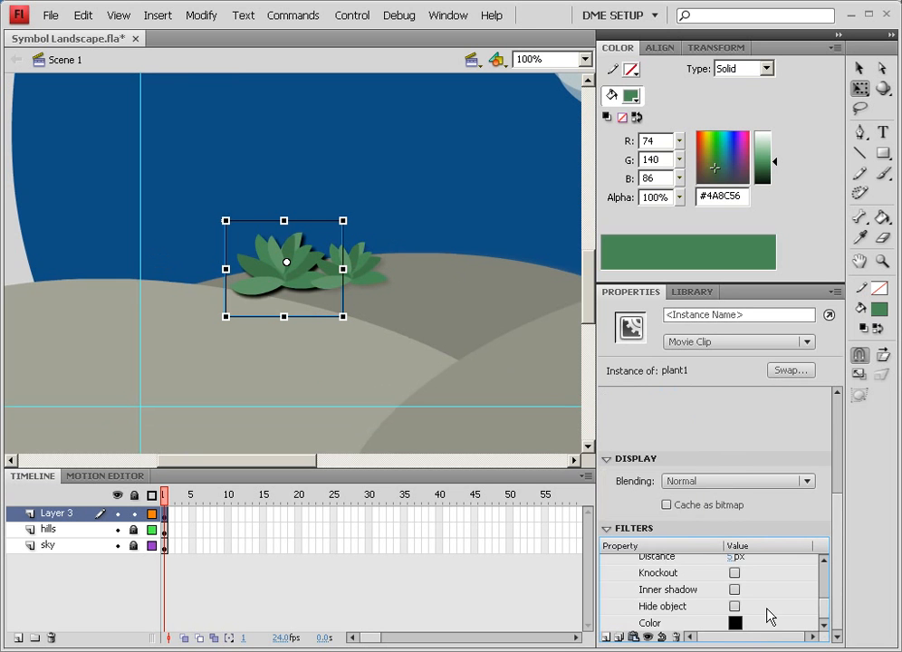
scroll(823, 589, "up", 3)
left_click_drag(724, 577, 659, 578)
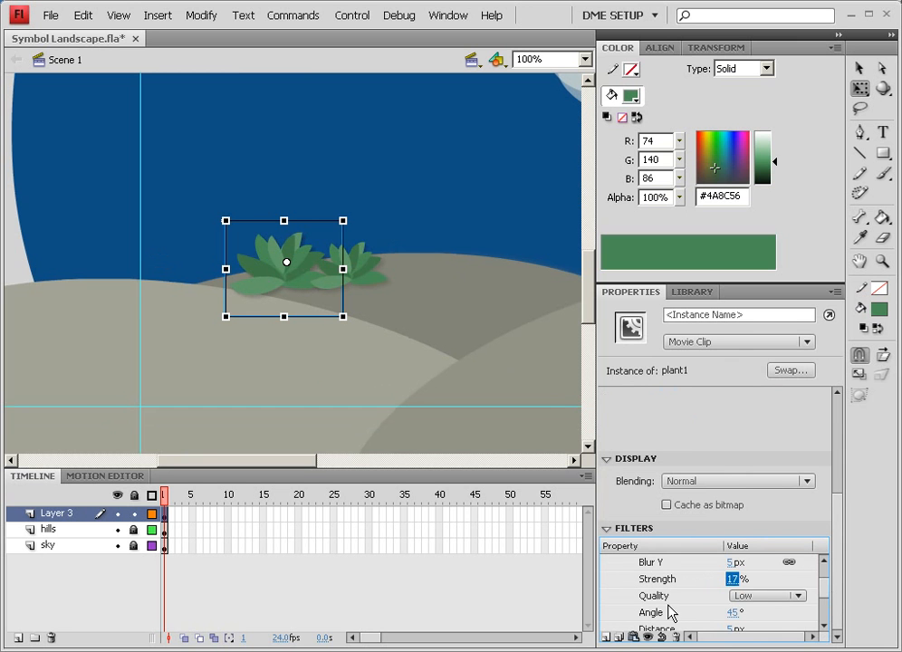
left_click(765, 597)
left_click(762, 627)
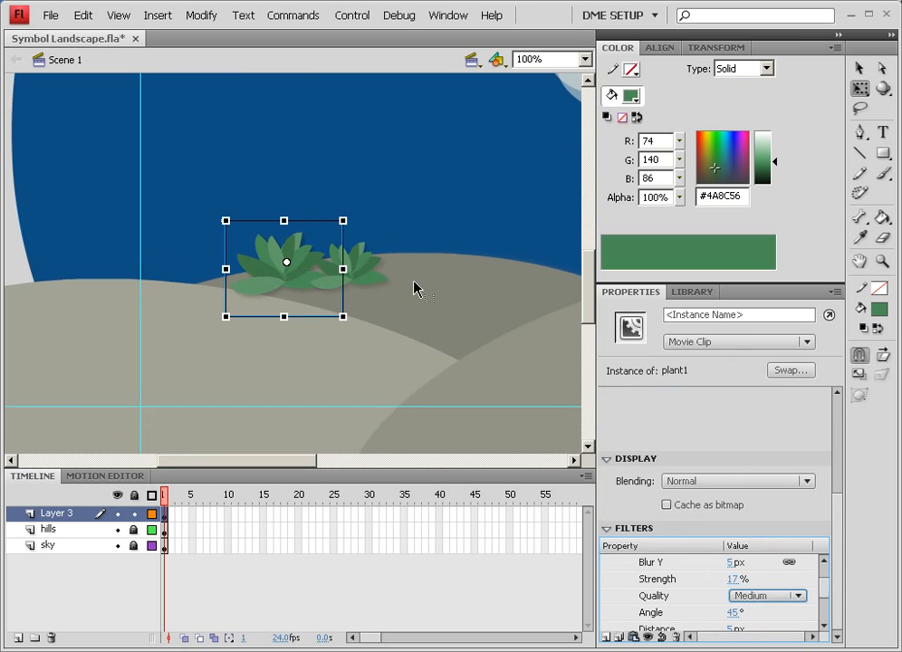
Step: Select both plants, move them together onto the upper slope of the light front hill, and deselect them
left_click(369, 273, "shift")
left_click_drag(370, 272, 255, 323)
left_click(381, 312)
left_click(346, 336)
Step: Test the movie to preview the finished landscape with the plants
key("ctrl+minus")
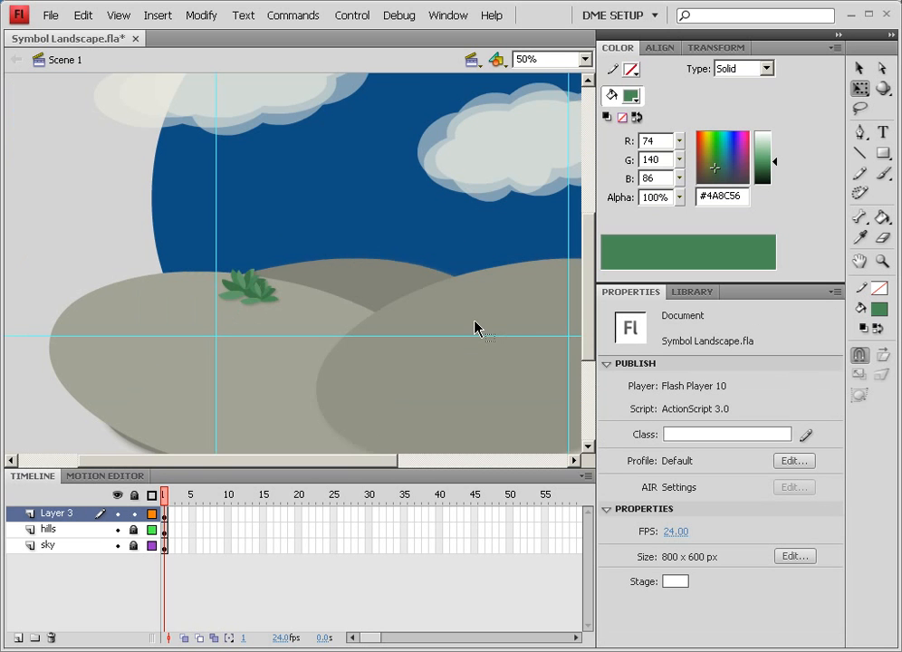
left_click_drag(382, 265, 277, 321)
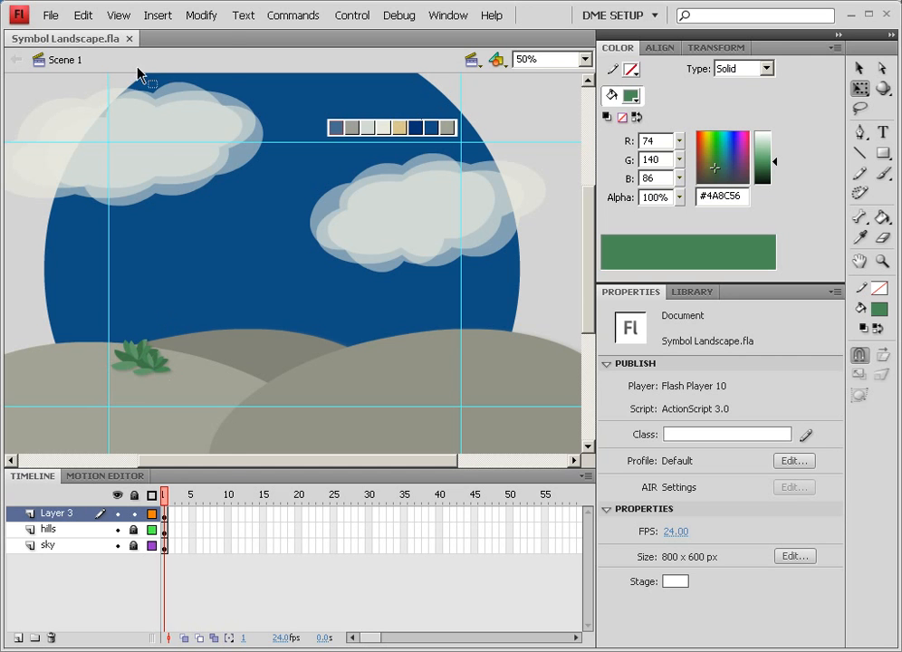
left_click(49, 15)
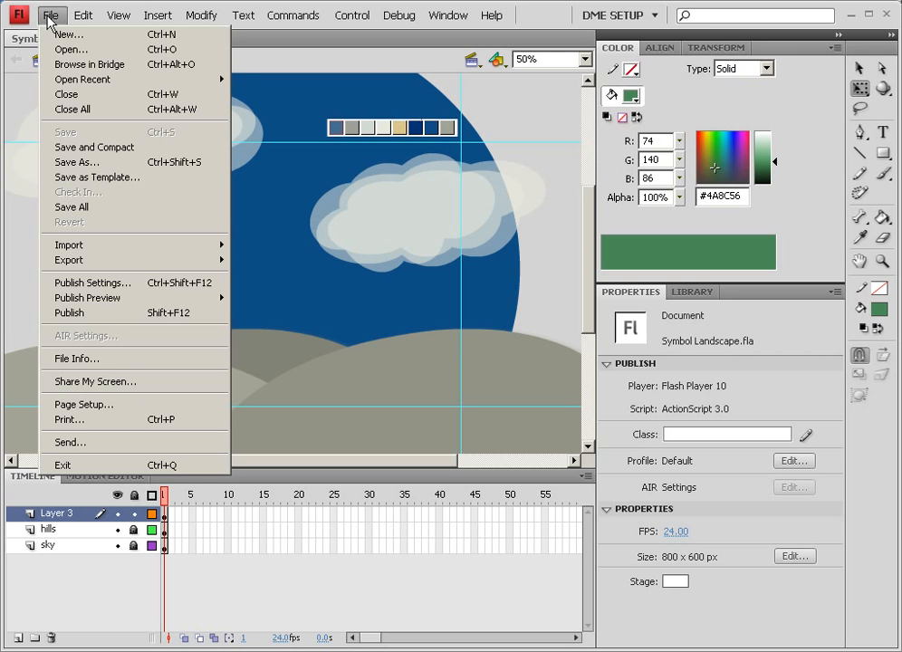
mouse_move(386, 18)
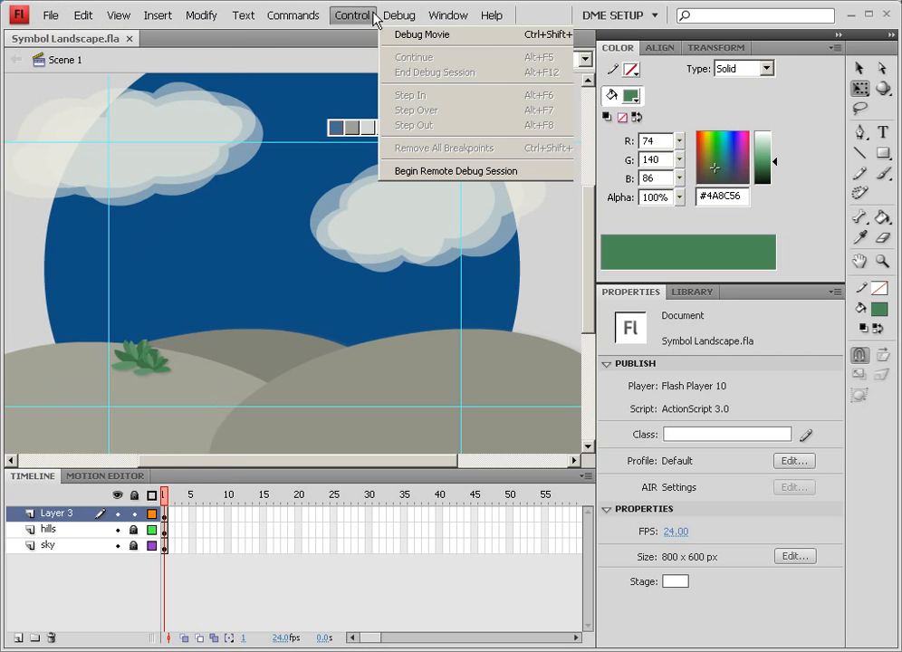
mouse_move(352, 16)
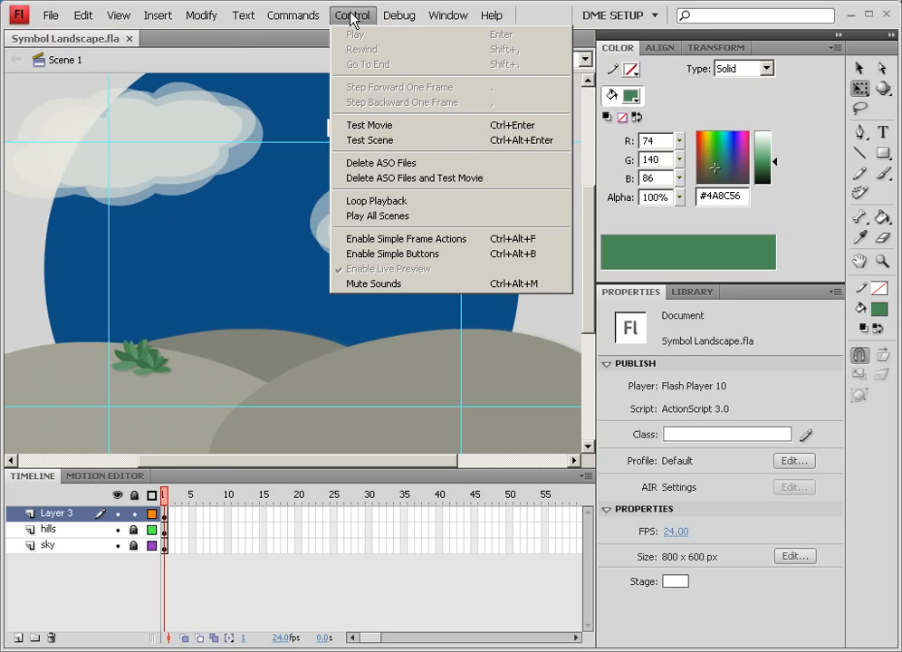
left_click(369, 132)
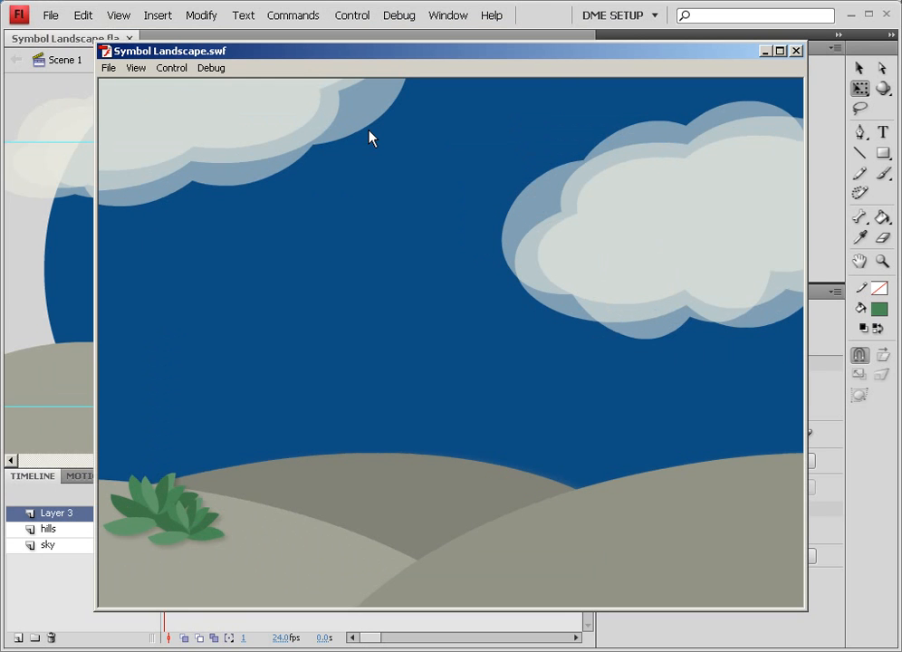
Step: Switch to the project folder in Windows Explorer and compare the file sizes of Symbol Landscape.fla and the exported SWF files
key("alt+Tab")
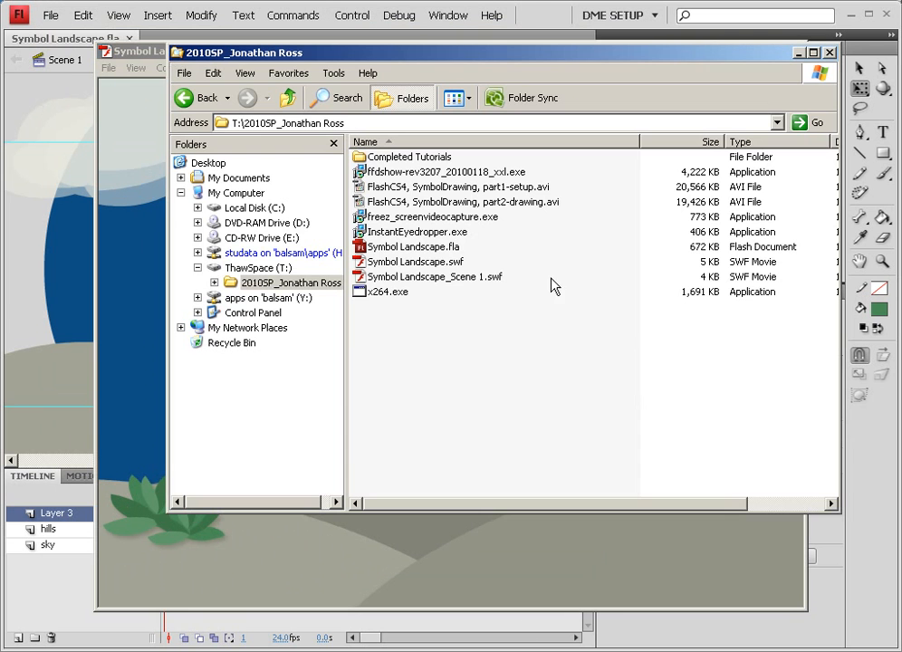
left_click(446, 280)
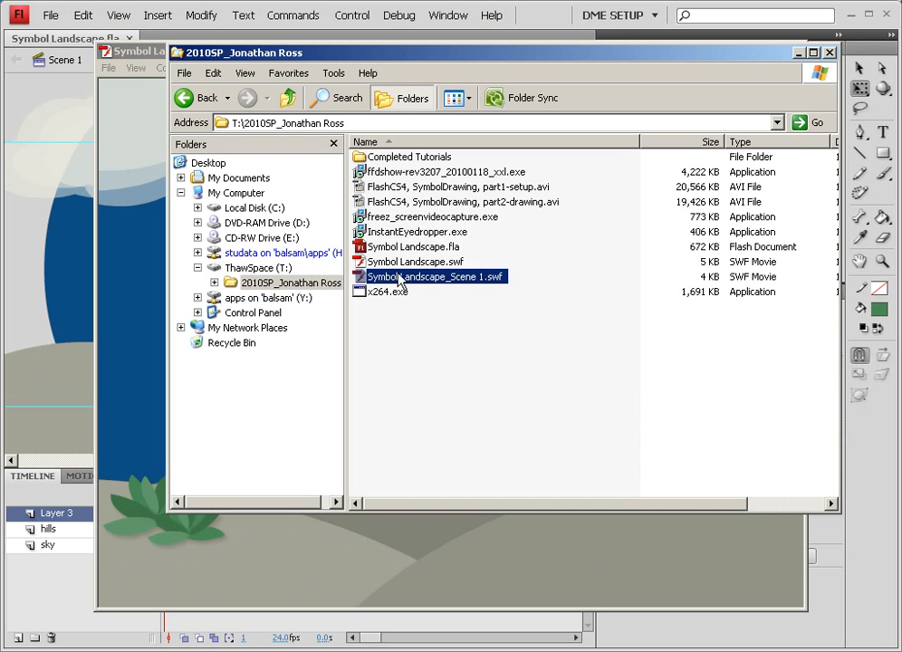
left_click(409, 263)
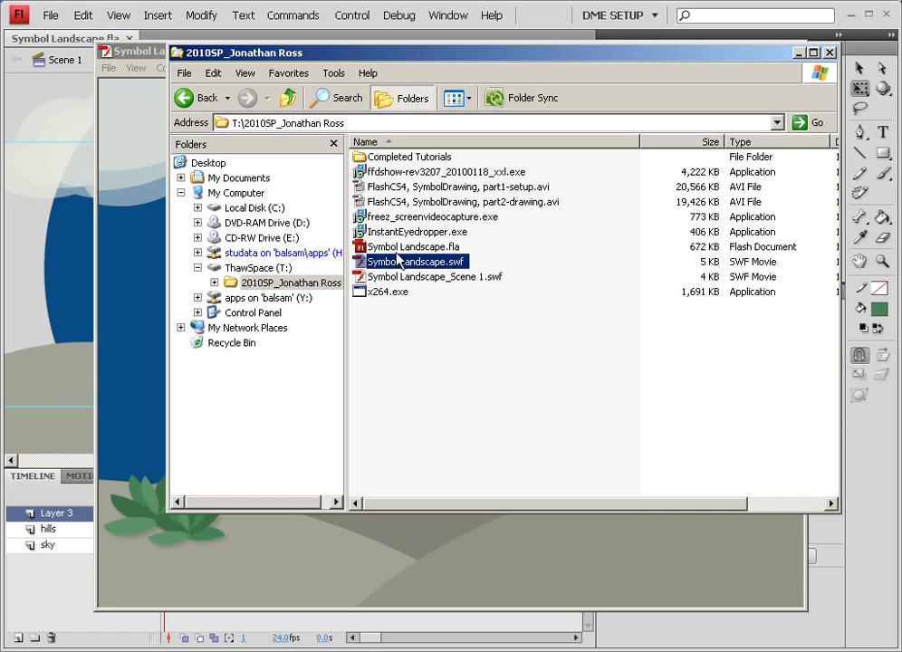
left_click(397, 249)
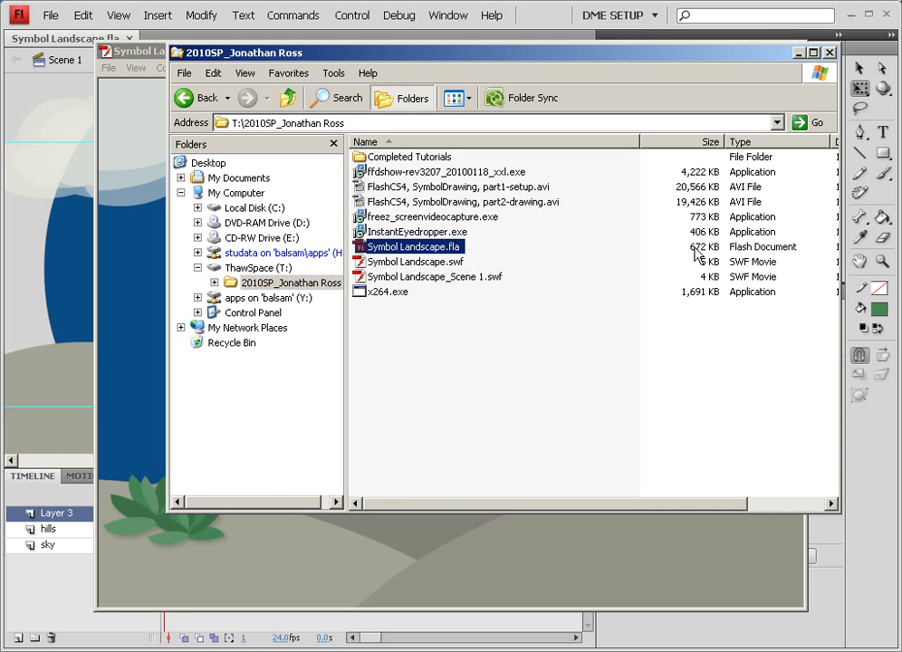
left_click(423, 262)
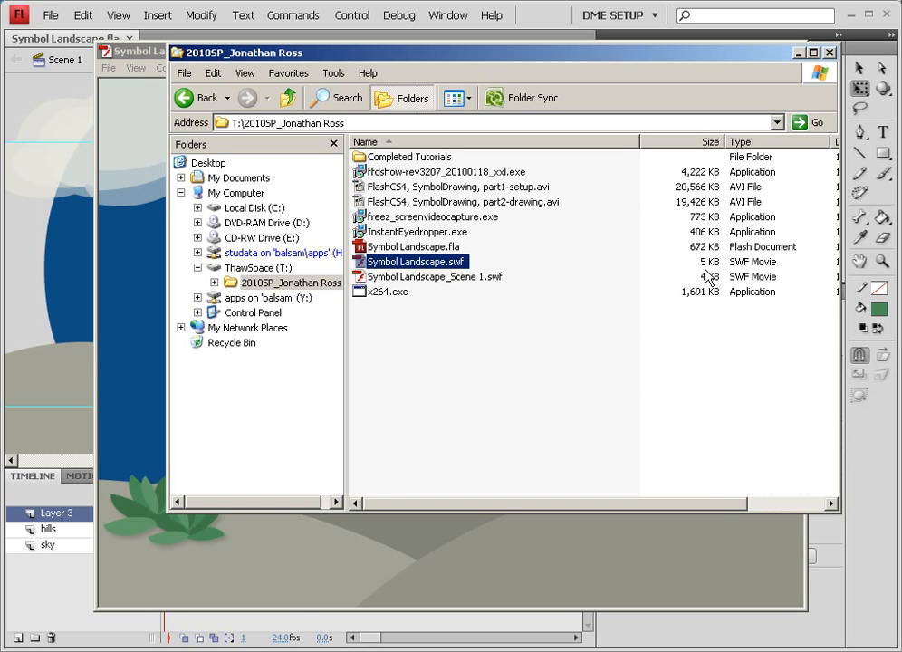
left_click(270, 651)
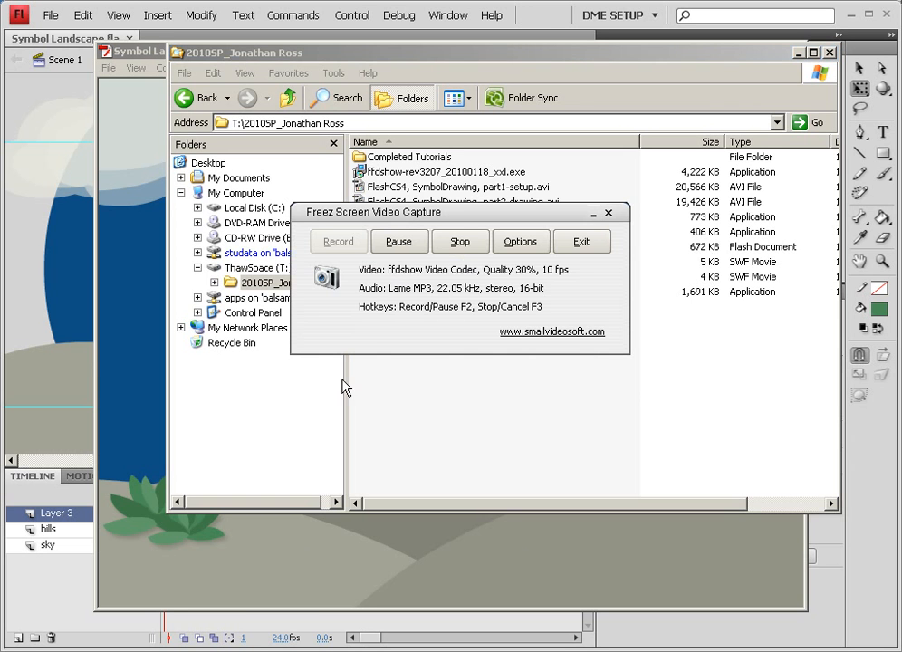